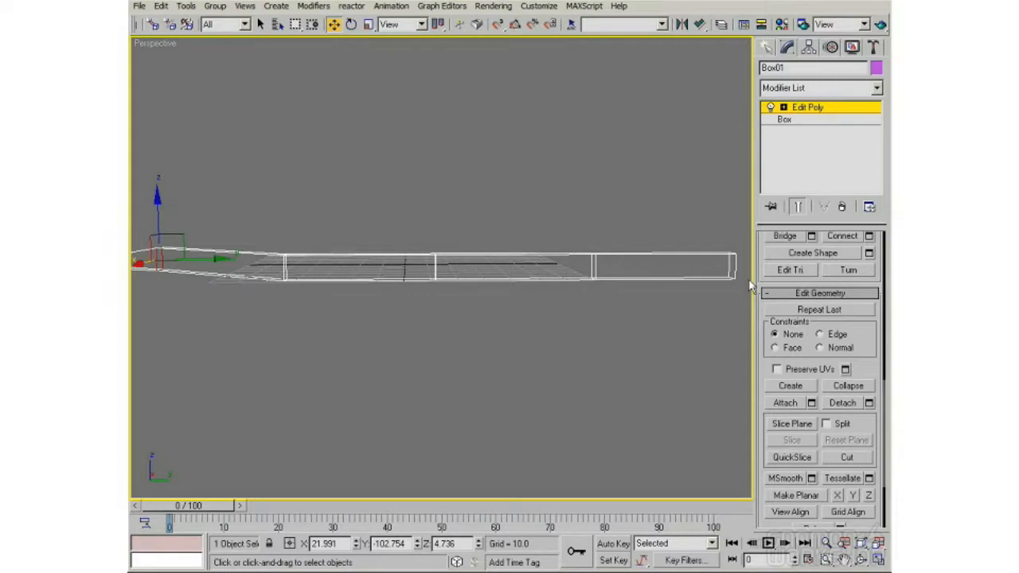
Activate the Slice Plane for the bent rail's Edit Poly modifier
scroll(786, 290, "up", 5)
left_click_drag(786, 290, 788, 469)
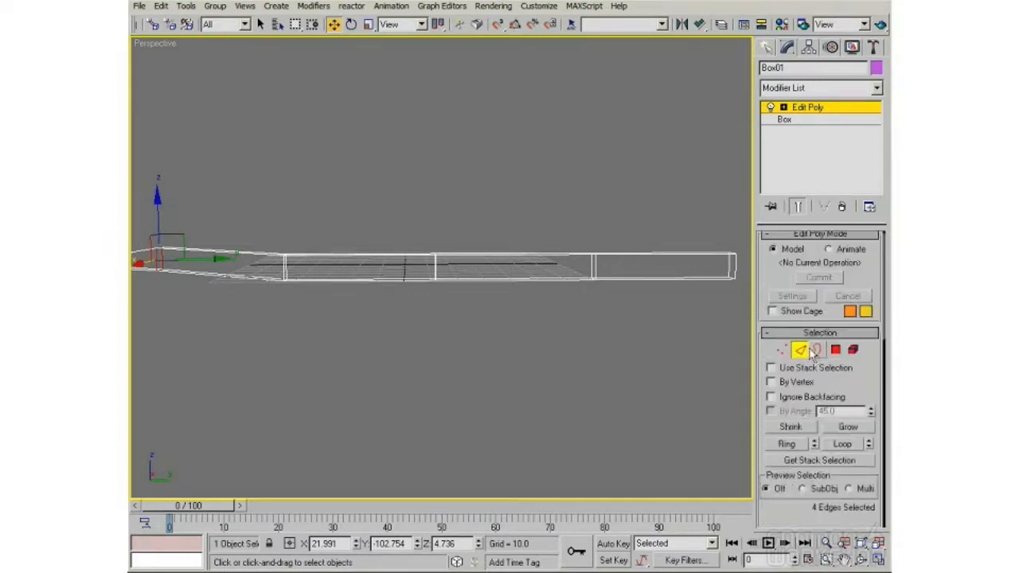
scroll(779, 491, "down", 7)
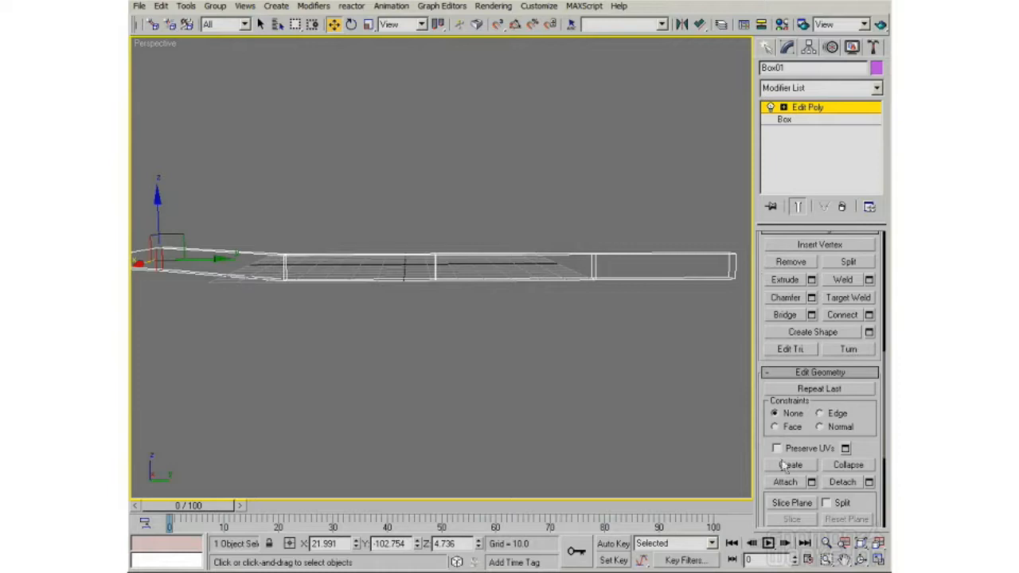
left_click_drag(762, 455, 776, 295)
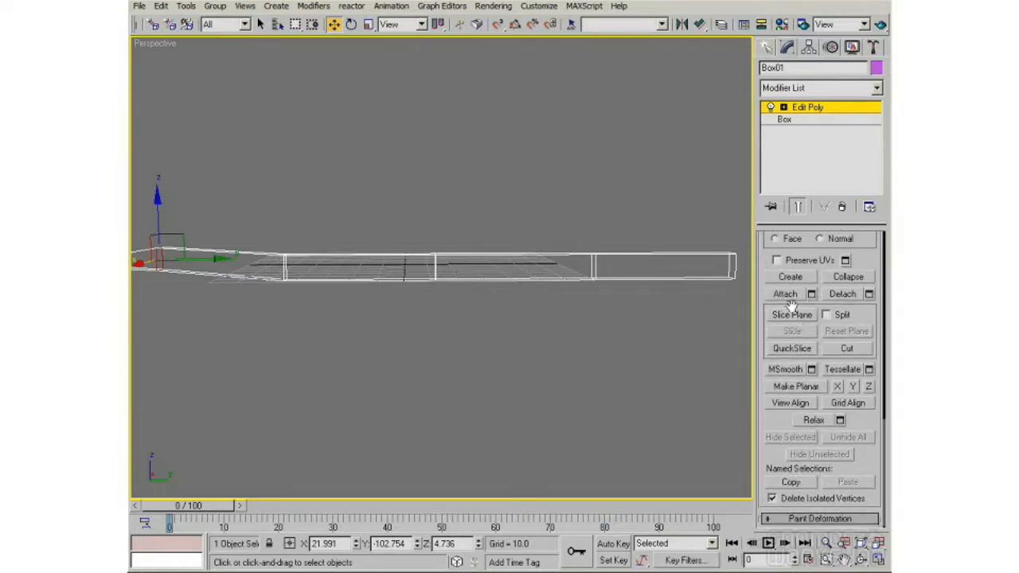
left_click(796, 317)
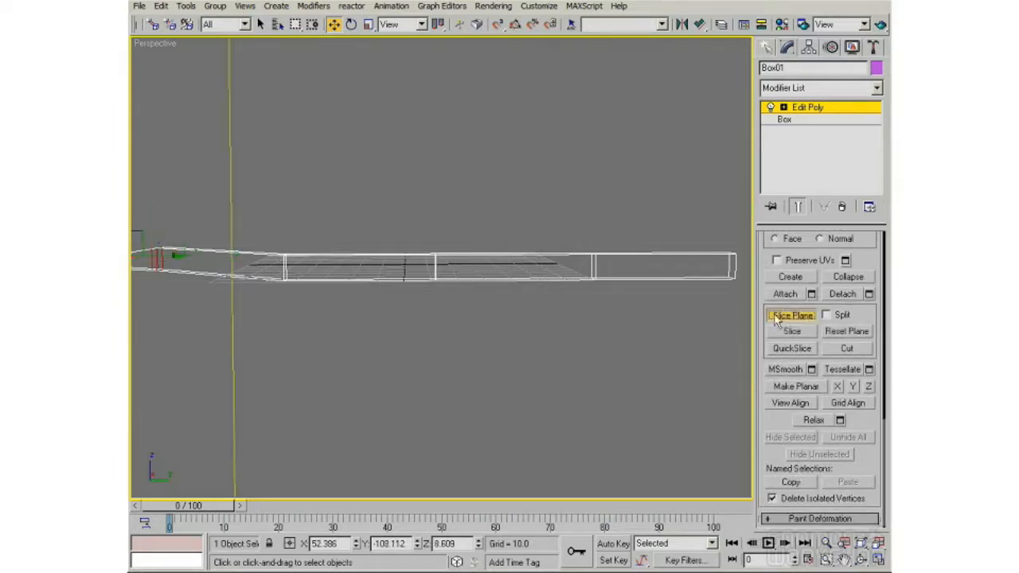
Move the slice plane along the rail to about Y -15, just past the bend
middle_click_drag(257, 274, 309, 314, "alt")
left_click_drag(308, 312, 533, 390)
middle_click_drag(533, 387, 532, 287, "alt")
left_click_drag(522, 265, 514, 307)
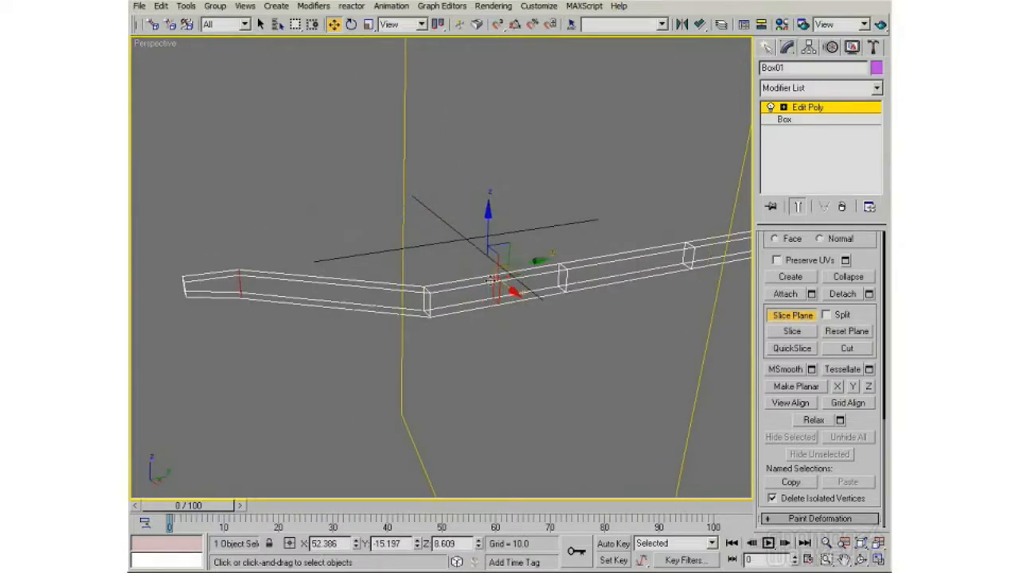
Try rotating the slice plane freehand across the rail and undo the last rotation
mouse_move(594, 312)
middle_mouse_down("alt")
mouse_move(560, 278)
mouse_move(566, 294)
mouse_move(612, 291)
mouse_move(592, 300)
middle_mouse_up("alt")
key("e")
left_click_drag(528, 253, 495, 282)
middle_click_drag(495, 282, 548, 308, "alt")
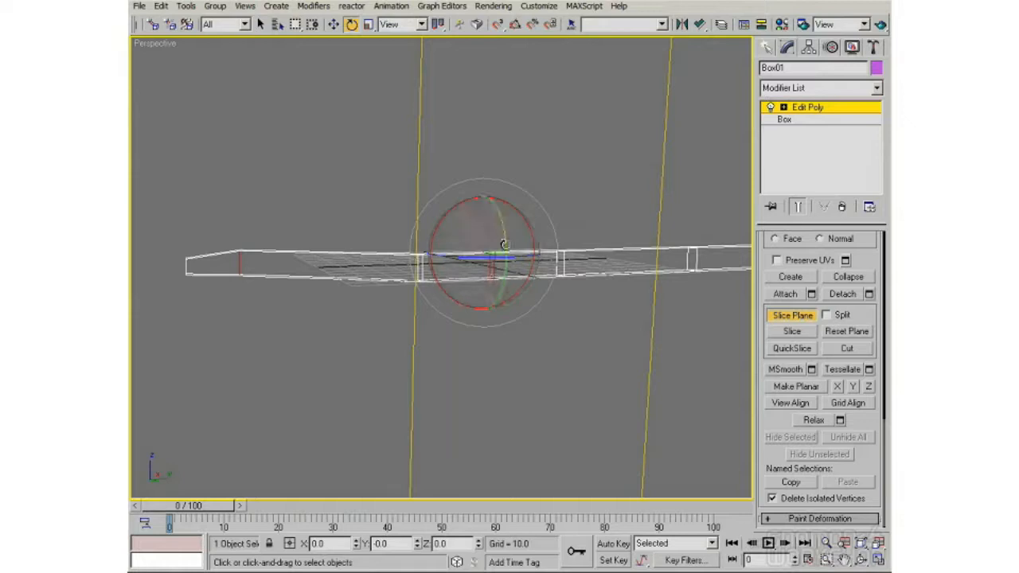
left_click_drag(479, 226, 515, 184)
key("ctrl+z")
Try scaling the slice plane around the rail
mouse_move(584, 298)
middle_mouse_down("alt")
mouse_move(537, 302)
mouse_move(577, 328)
mouse_move(560, 313)
mouse_move(598, 319)
mouse_move(582, 312)
middle_mouse_up("alt")
key("r")
left_click_drag(502, 276, 521, 308)
left_click_drag(888, 308, 887, 382)
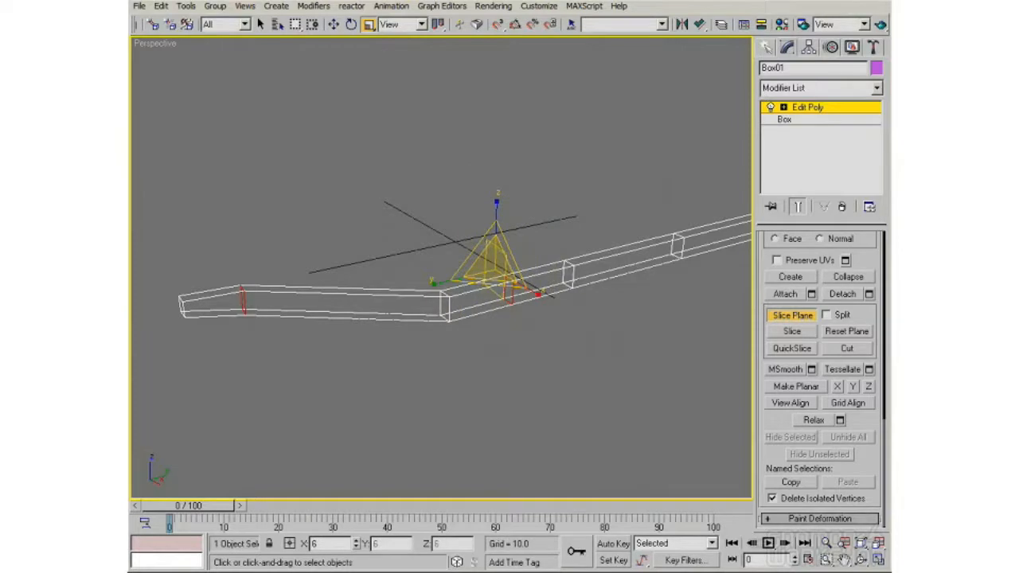
left_click_drag(549, 381, 516, 342)
left_click_drag(318, 493, 384, 238)
middle_click_drag(416, 284, 407, 193, "alt")
Move the slice plane along the rail's Y axis to about Y 90
key("w")
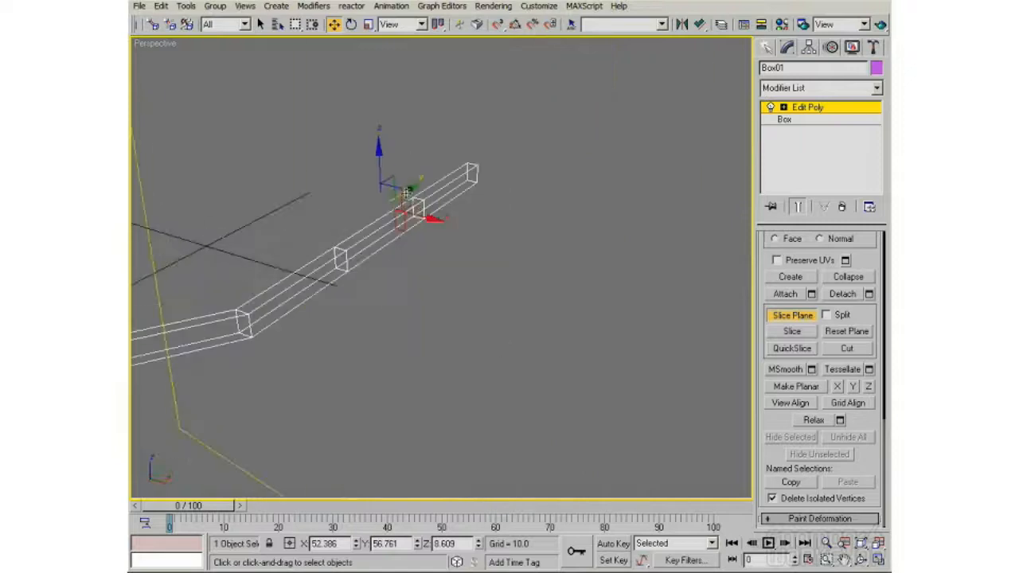
middle_click_drag(391, 256, 460, 315, "alt")
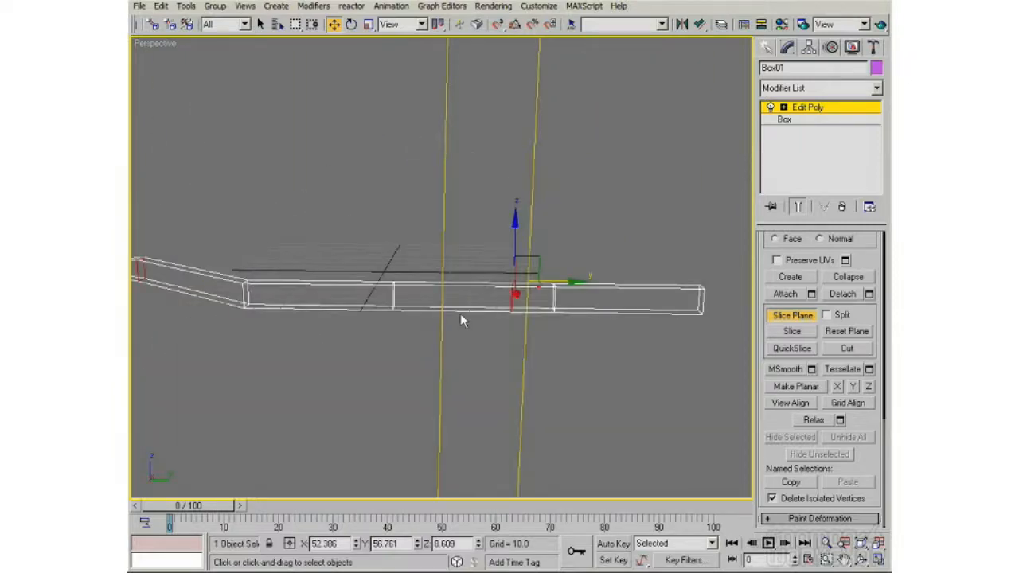
mouse_move(566, 299)
middle_mouse_down("alt")
mouse_move(570, 335)
mouse_move(582, 297)
middle_mouse_up("alt")
left_click_drag(571, 277, 664, 285)
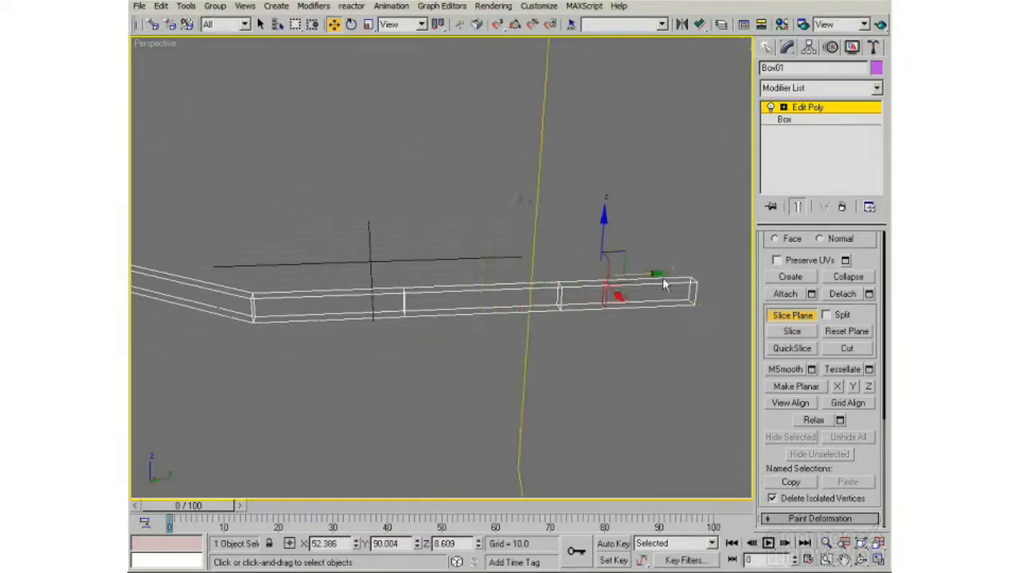
Reset the slice plane, try rotating it freehand and undo that rotation
left_click(837, 333)
middle_click_drag(589, 368, 471, 357, "alt")
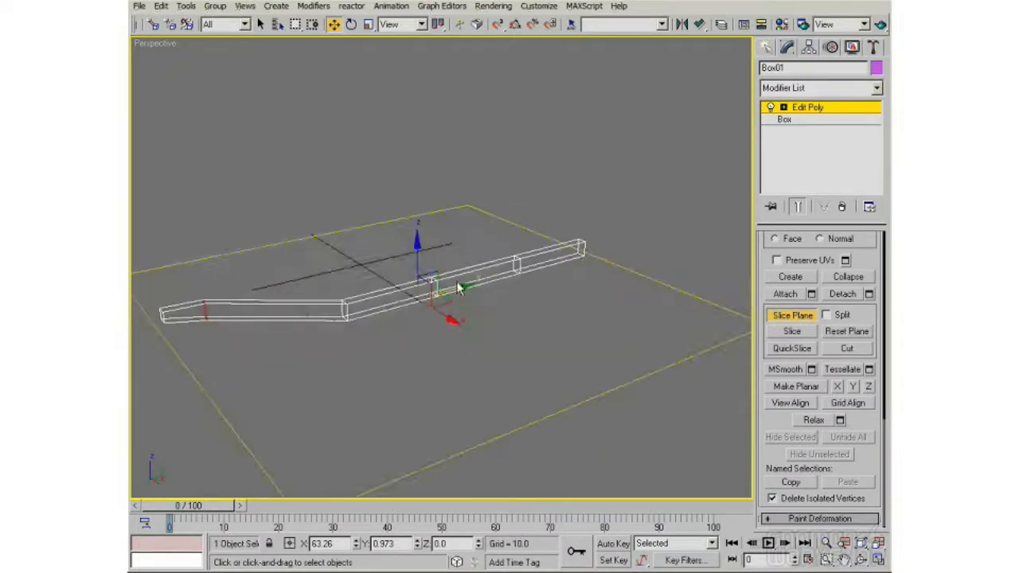
key("r")
key("e")
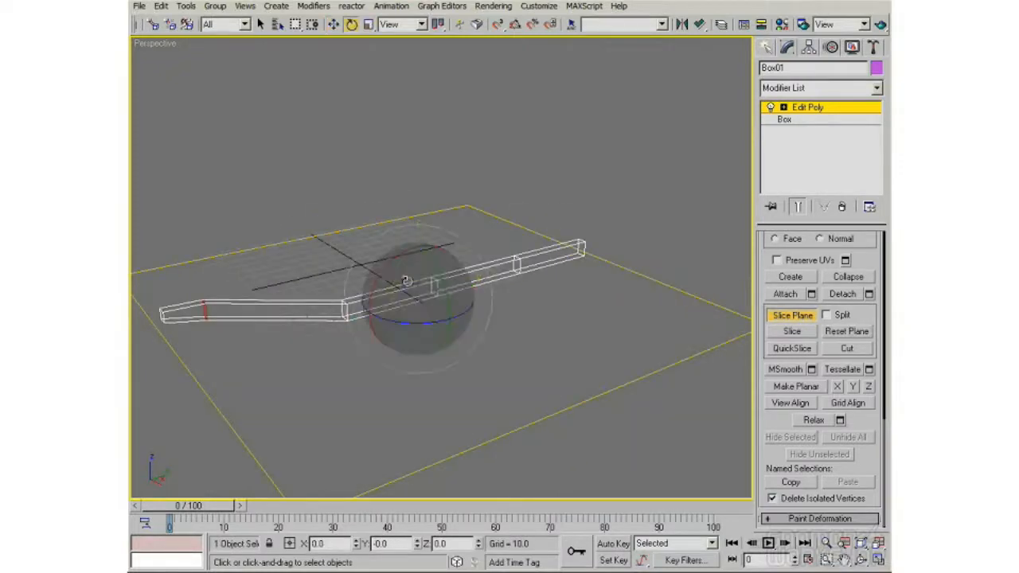
left_click_drag(379, 275, 412, 251)
key("ctrl+z")
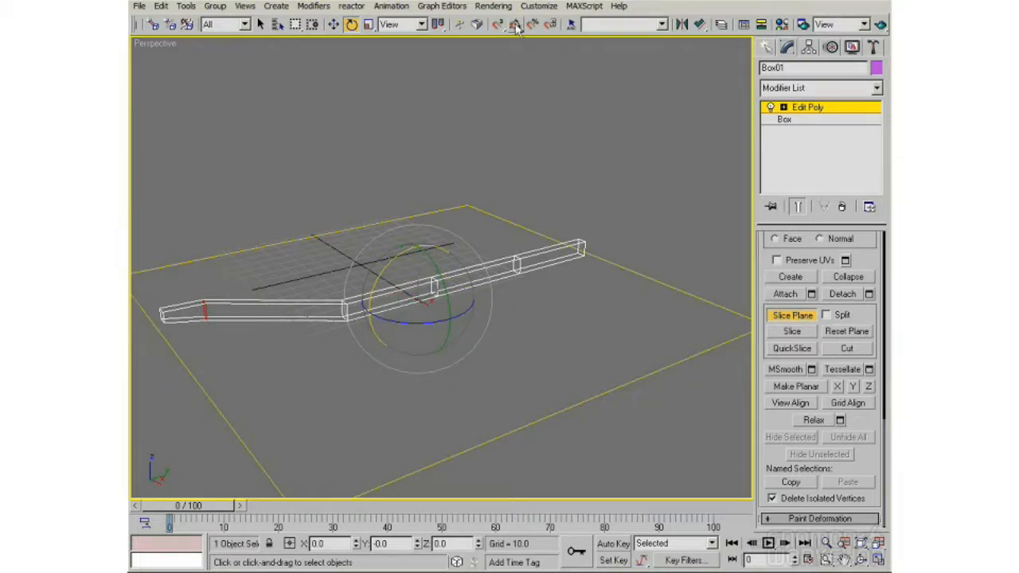
Rotate the slice plane upright across the rail with angle snap turned on
left_click_drag(376, 284, 442, 235)
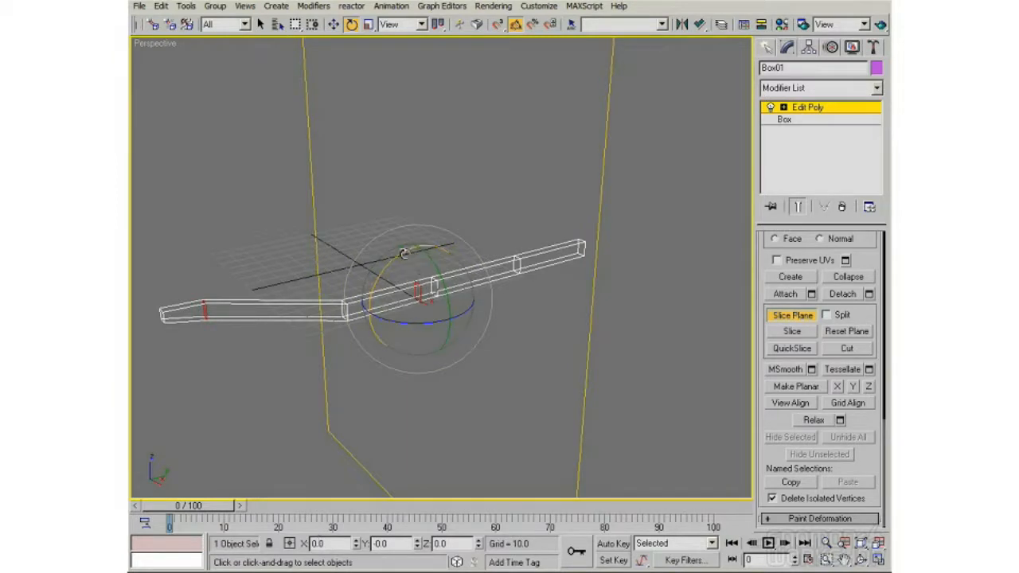
left_click_drag(404, 254, 382, 260)
key("ctrl+z")
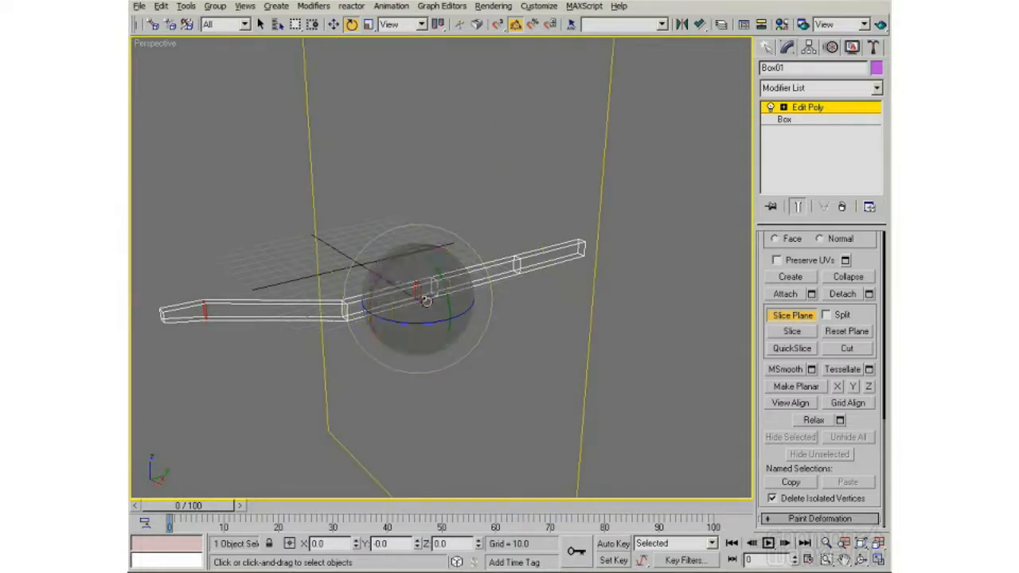
Move the upright slice plane to the rail's far end, about Y 120, and slice the mesh there
middle_click_drag(427, 300, 449, 326, "alt")
key("w")
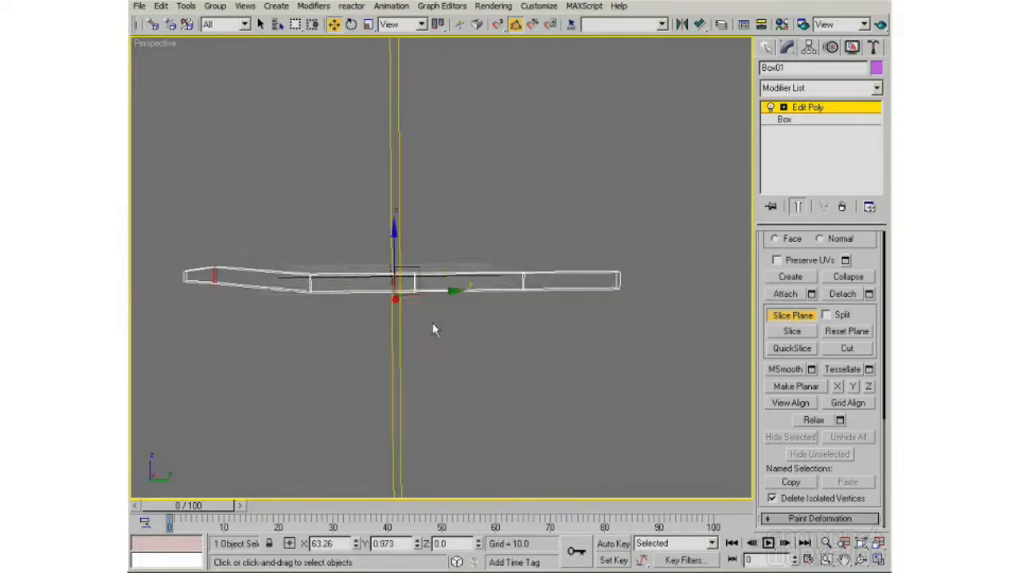
left_click_drag(452, 290, 668, 298)
middle_click_drag(571, 286, 499, 213, "alt")
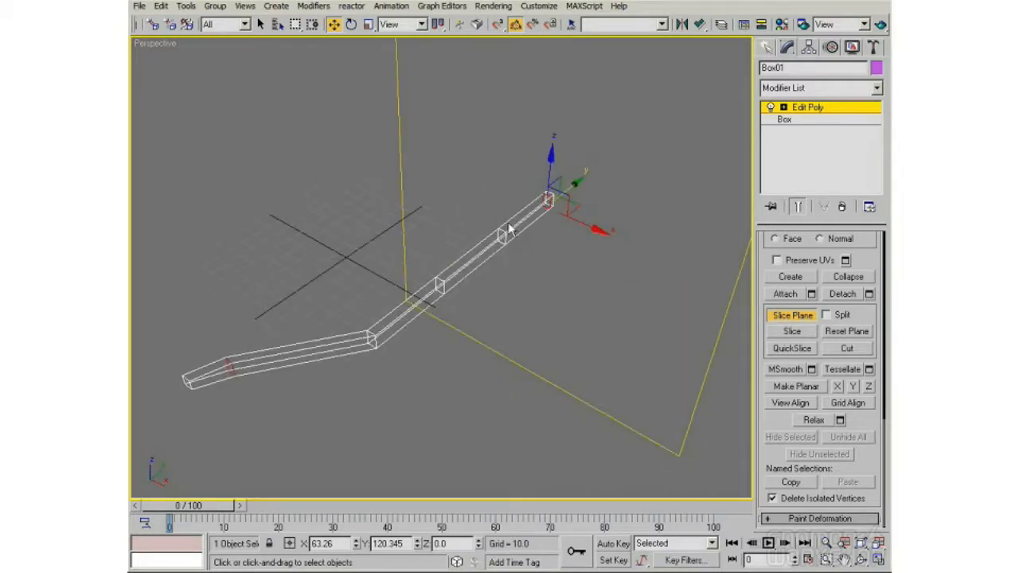
middle_click_drag(356, 292, 513, 249, "alt")
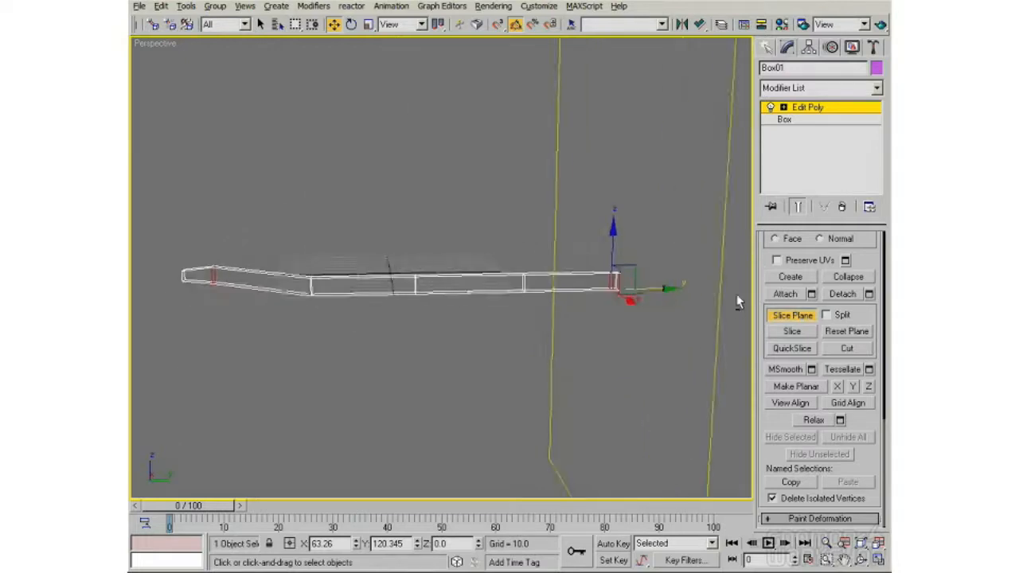
left_click(791, 332)
Slice the rail again near its far end and beside each inner division back to the bend, finishing with Slice Plane off
left_click_drag(669, 289, 648, 288)
left_click(798, 335)
left_click_drag(568, 290, 478, 300)
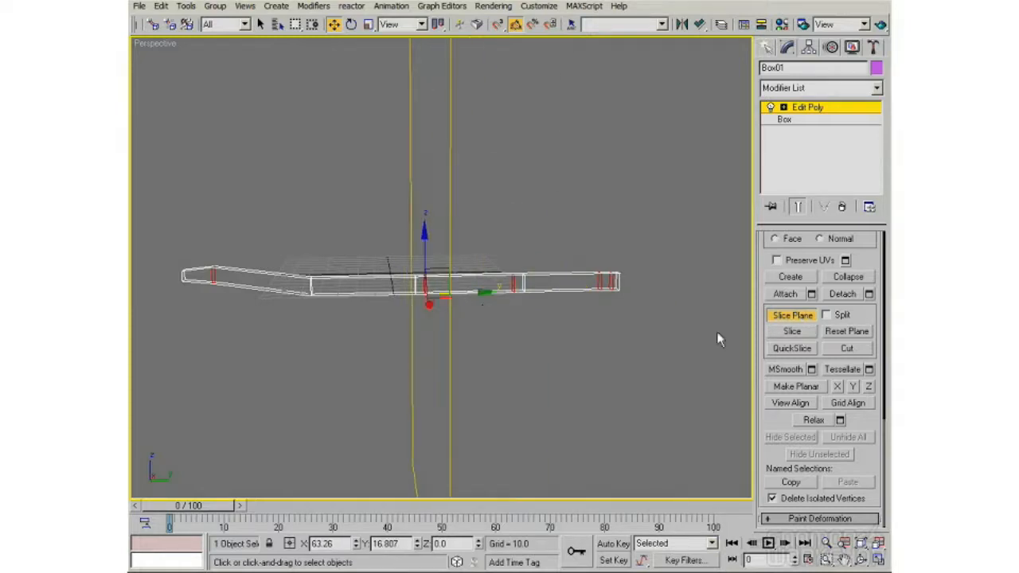
left_click(785, 332)
left_click_drag(484, 293, 382, 301)
left_click(792, 331)
middle_click_drag(653, 340, 487, 348, "alt")
left_click(792, 316)
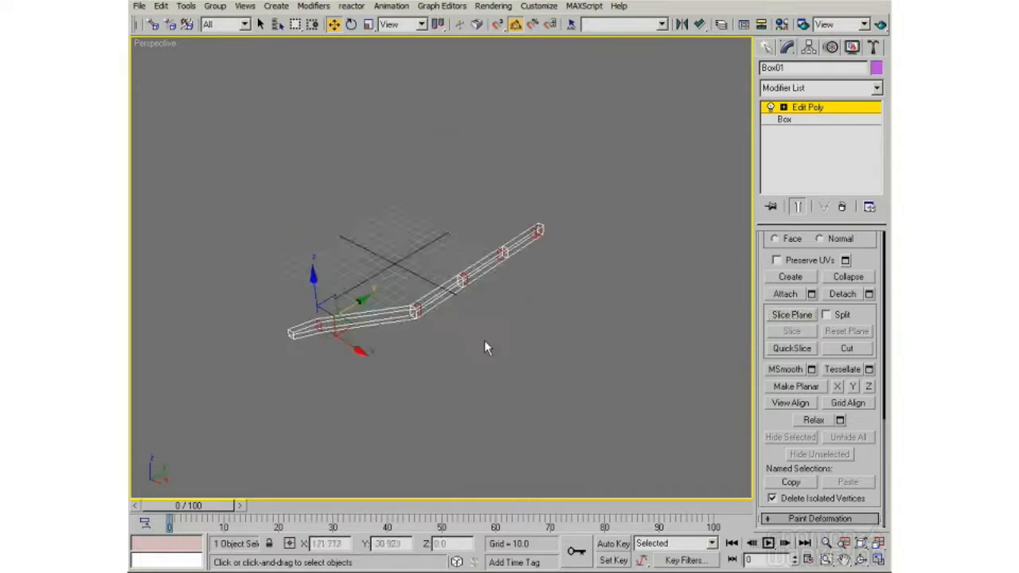
Select the four narrow polygons between the paired cuts on the inner side of the rail
middle_click_drag(478, 342, 415, 323, "alt")
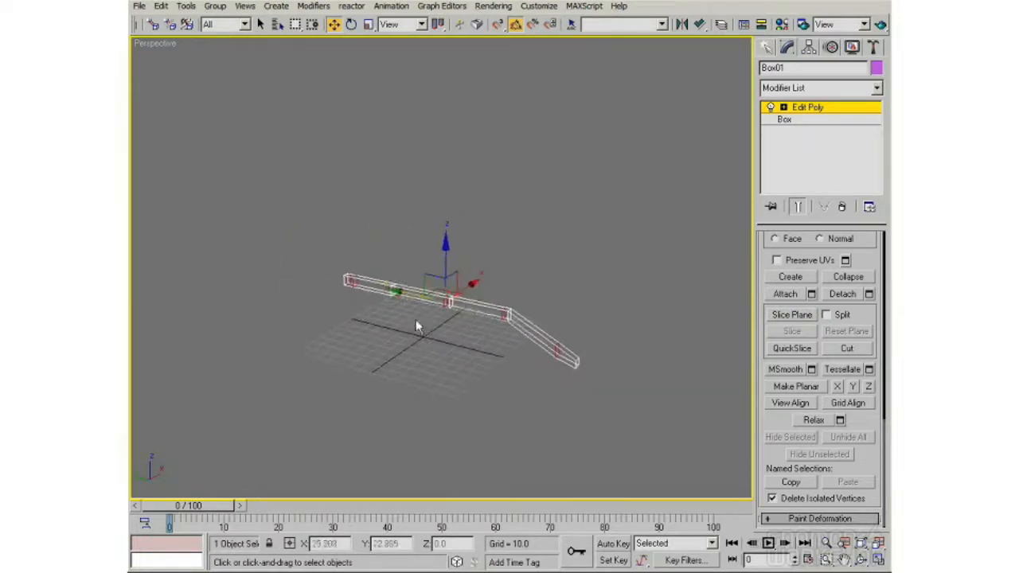
scroll(415, 322, "up", 4)
left_click_drag(766, 248, 788, 557)
left_click_drag(860, 237, 834, 380)
left_click(834, 357)
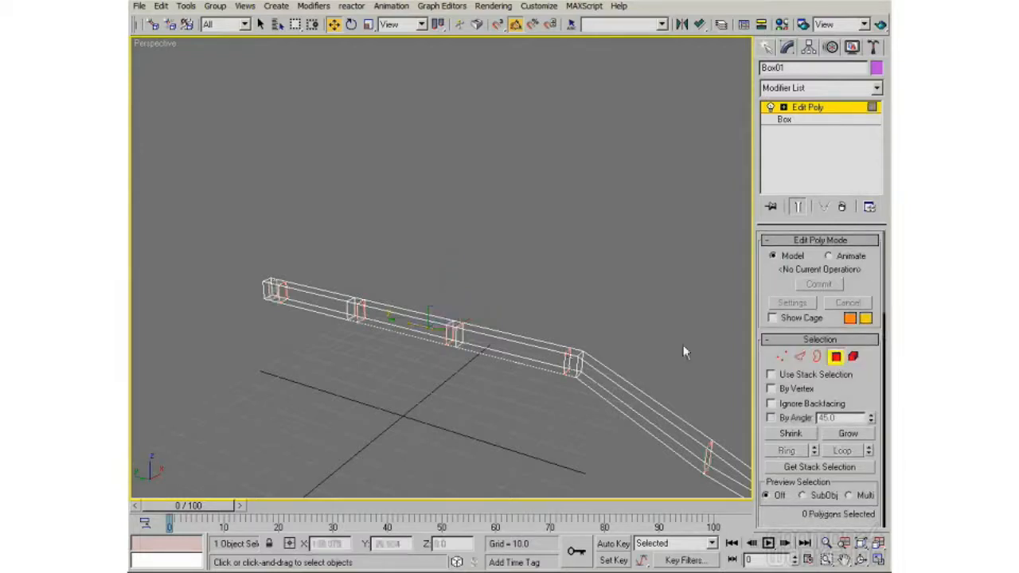
left_click(278, 296)
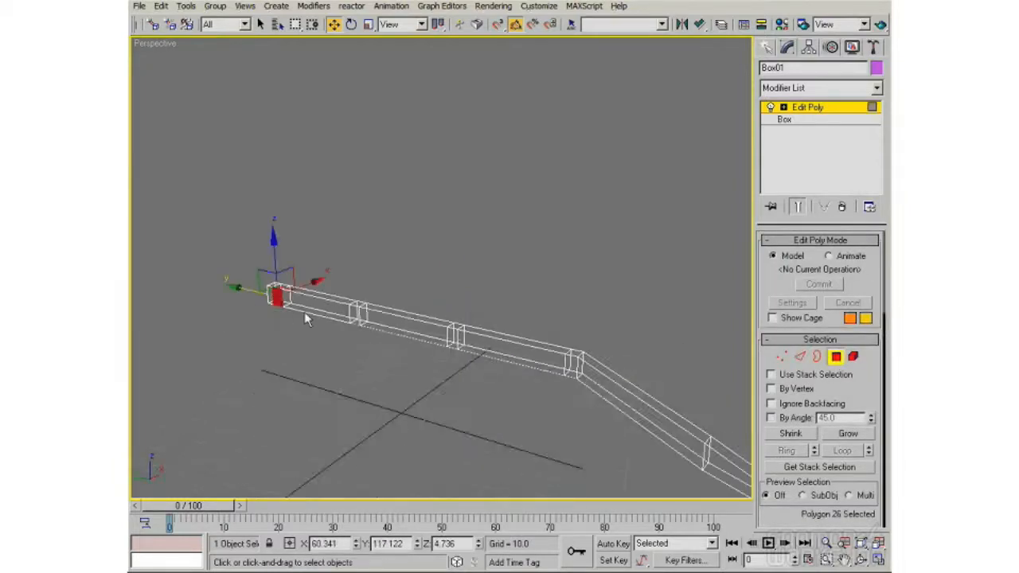
left_click(355, 314, "ctrl")
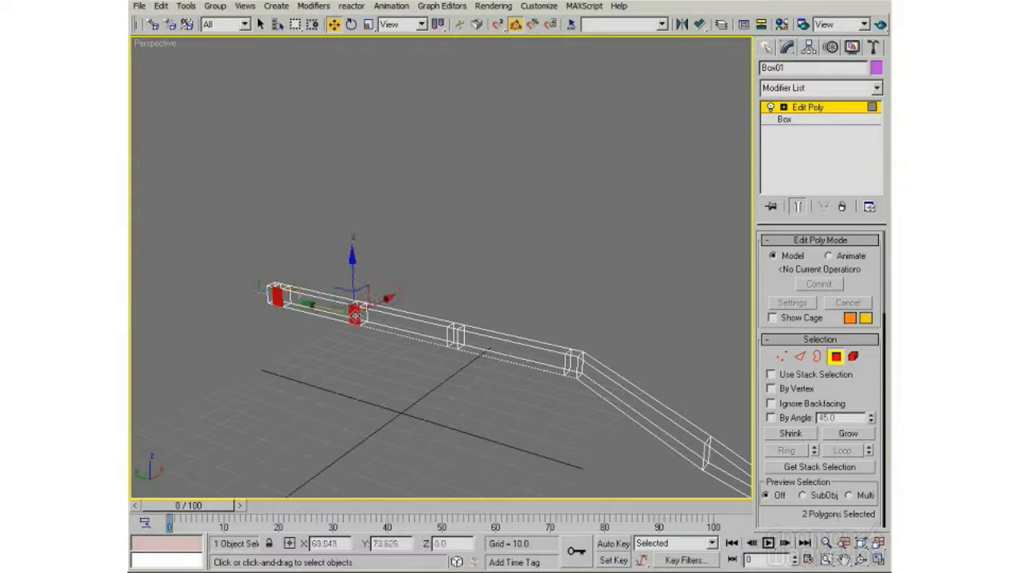
left_click(570, 367, "ctrl")
middle_click_drag(489, 370, 490, 311, "alt")
Extrude the four selected polygons inward to the frame's centre line as crossbars
scroll(865, 404, "down", 5)
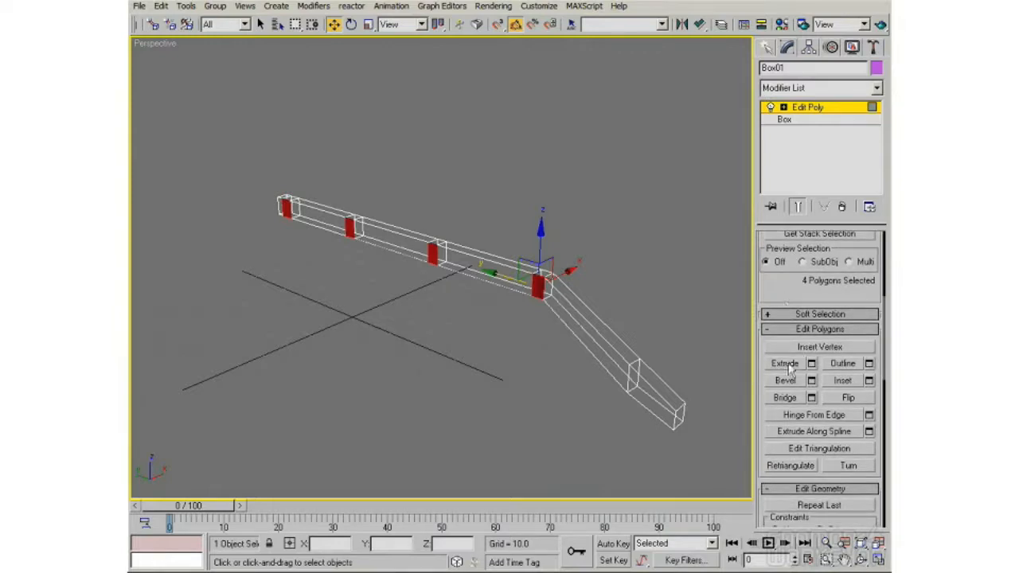
left_click(796, 366)
middle_click_drag(572, 358, 505, 338, "alt")
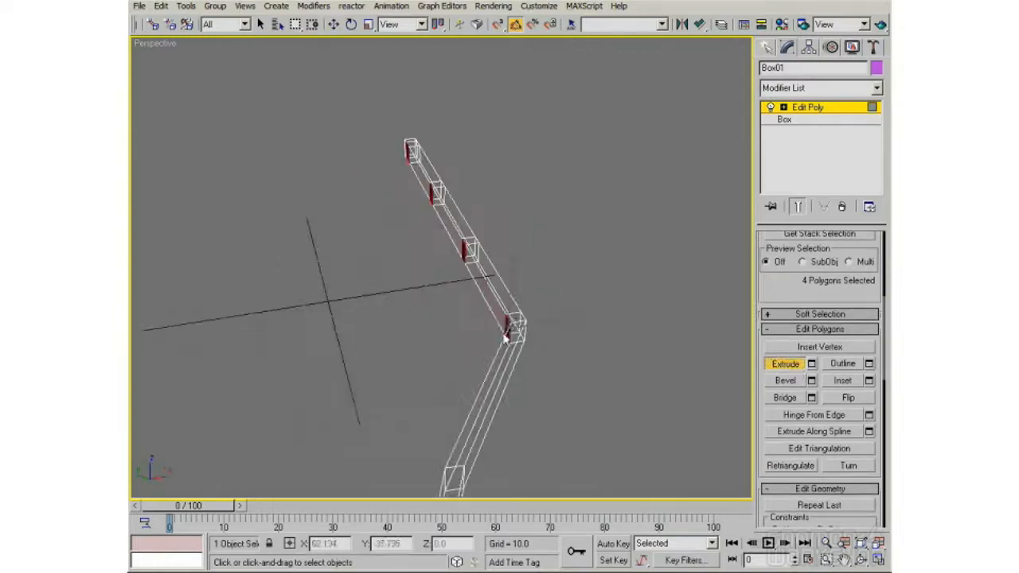
left_click_drag(507, 326, 487, 103)
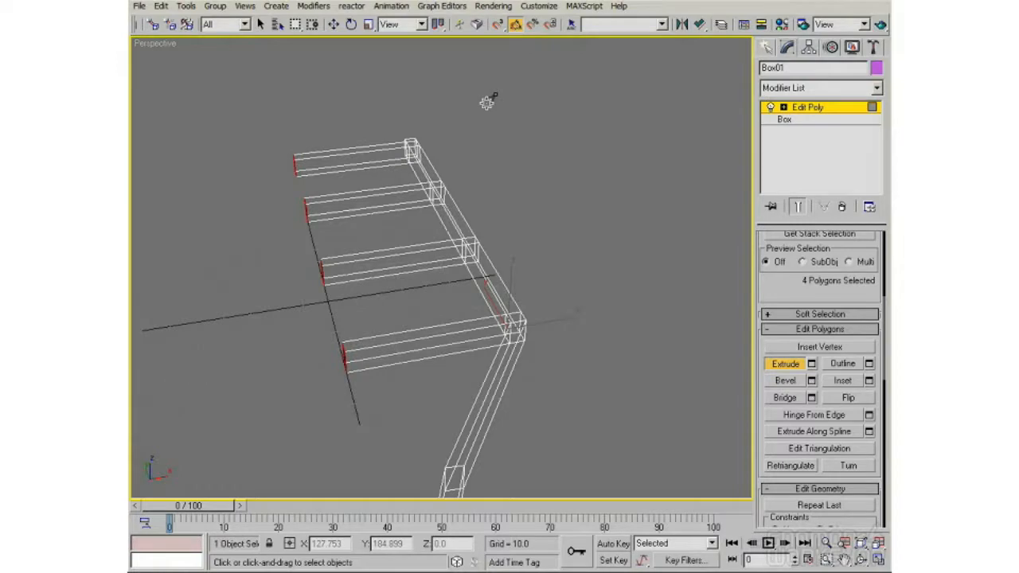
mouse_move(508, 325)
middle_mouse_down("alt")
mouse_move(393, 321)
mouse_move(397, 333)
middle_mouse_up("alt")
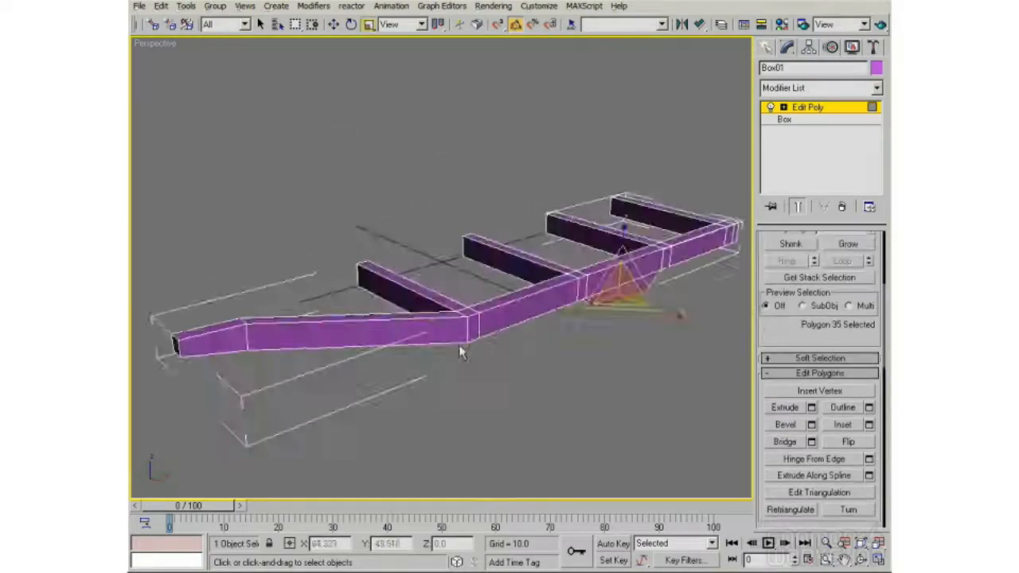
At Edge level, select the continuous run of outer upper edges along the rail from its front tip to the far end
middle_click_drag(424, 330, 469, 311, "alt")
scroll(363, 323, "up", 4)
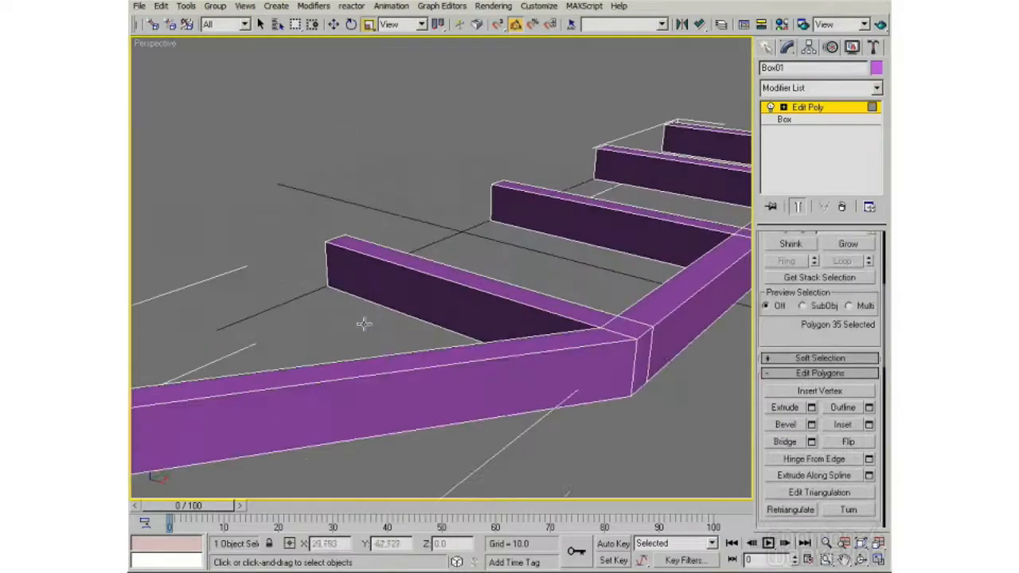
middle_click_drag(413, 361, 510, 296, "alt")
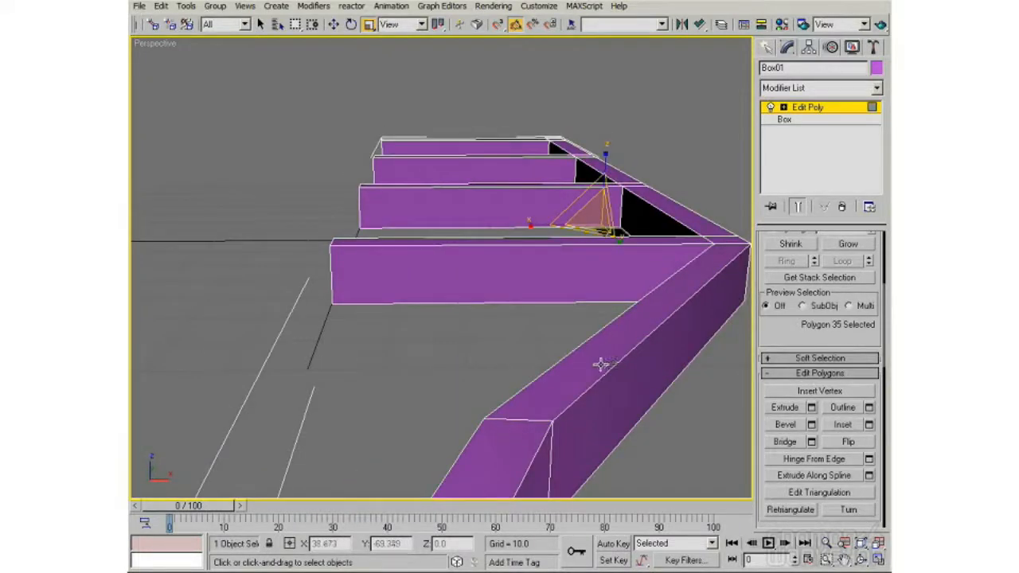
middle_click_drag(615, 362, 724, 344, "alt")
scroll(783, 332, "up", 3)
left_click(799, 332)
left_click(186, 278)
left_click(284, 266)
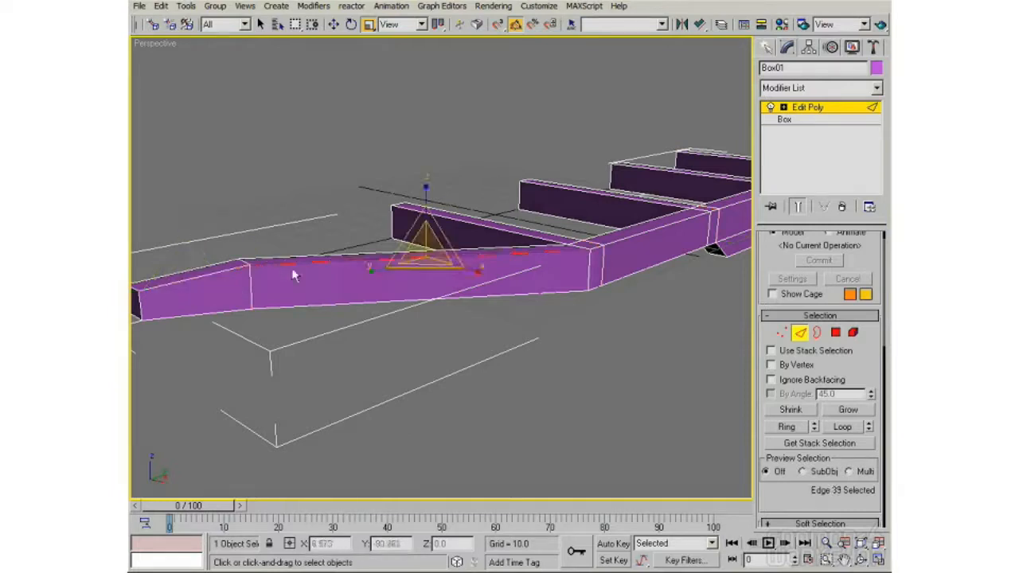
left_click(233, 273)
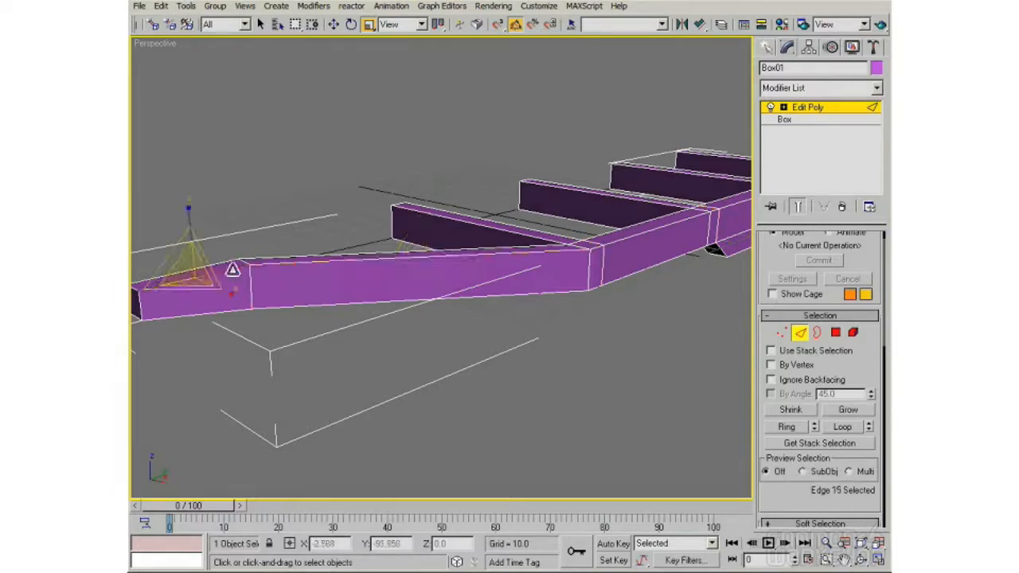
left_click(281, 266, "ctrl")
left_click(593, 249, "ctrl")
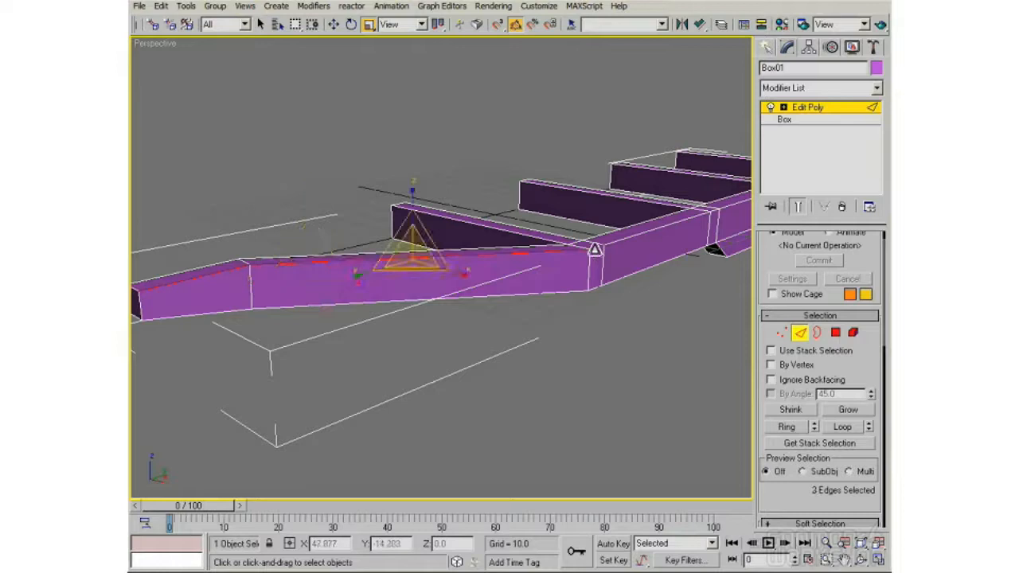
left_click(615, 244, "ctrl")
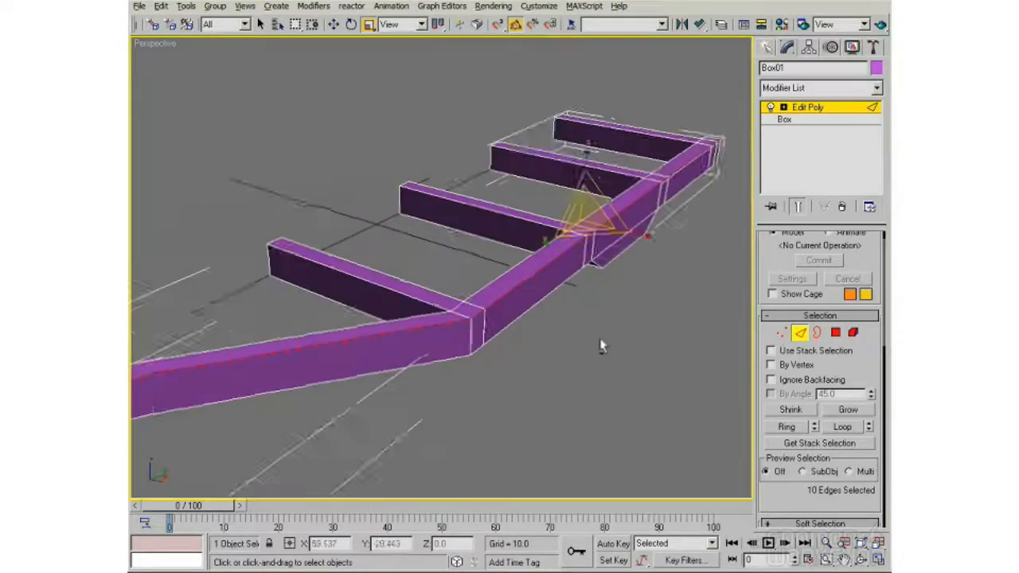
Chamfer the selected outer upper edges of the rail by a very small amount
middle_click_drag(602, 345, 637, 330)
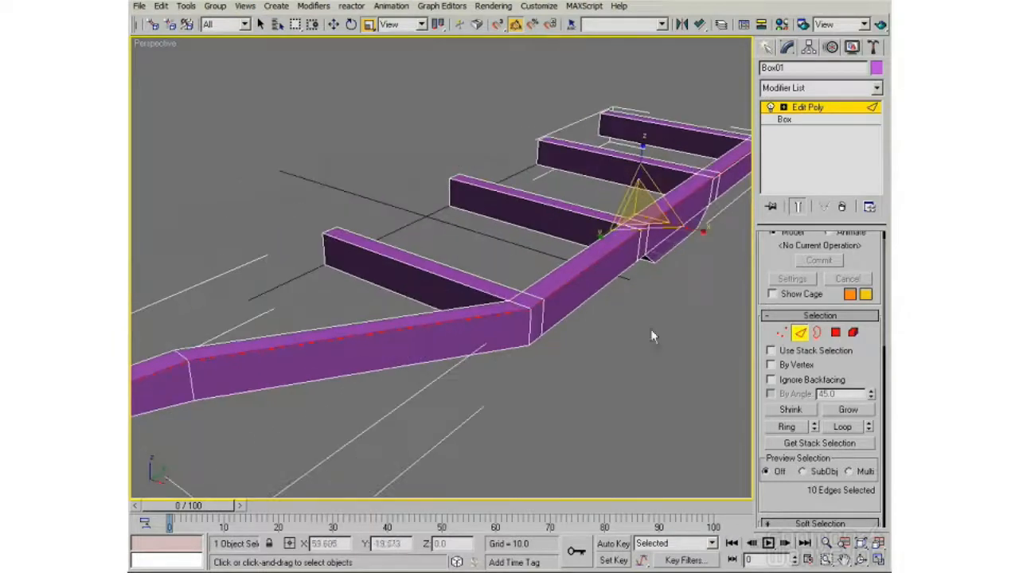
scroll(849, 141, "down", 2)
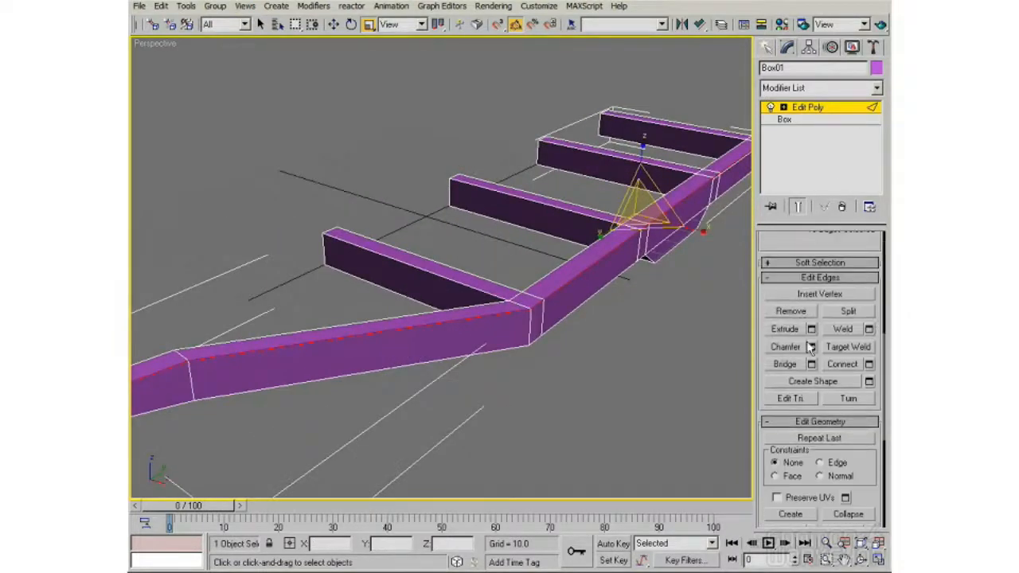
left_click(785, 349)
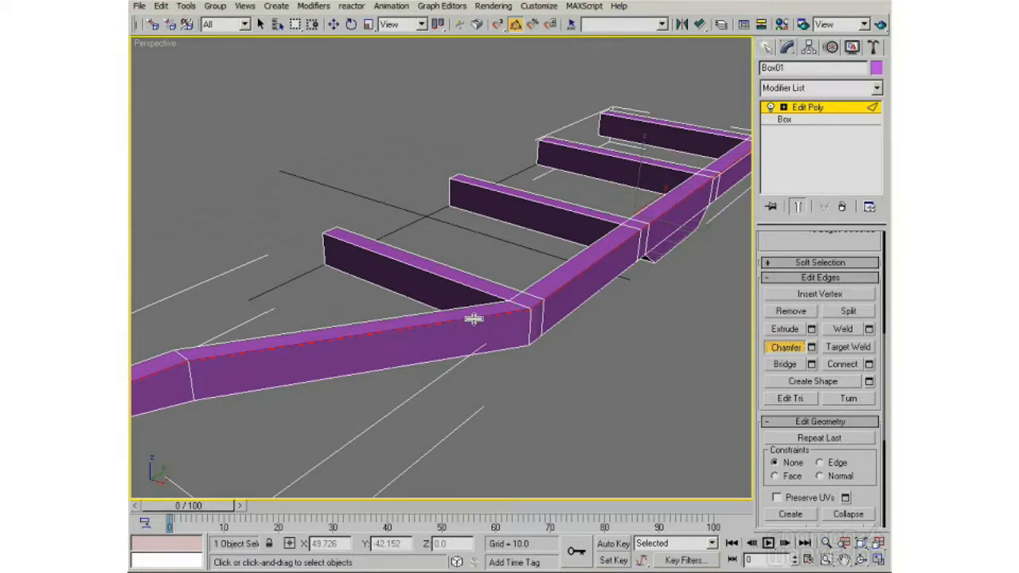
left_click_drag(475, 318, 478, 317)
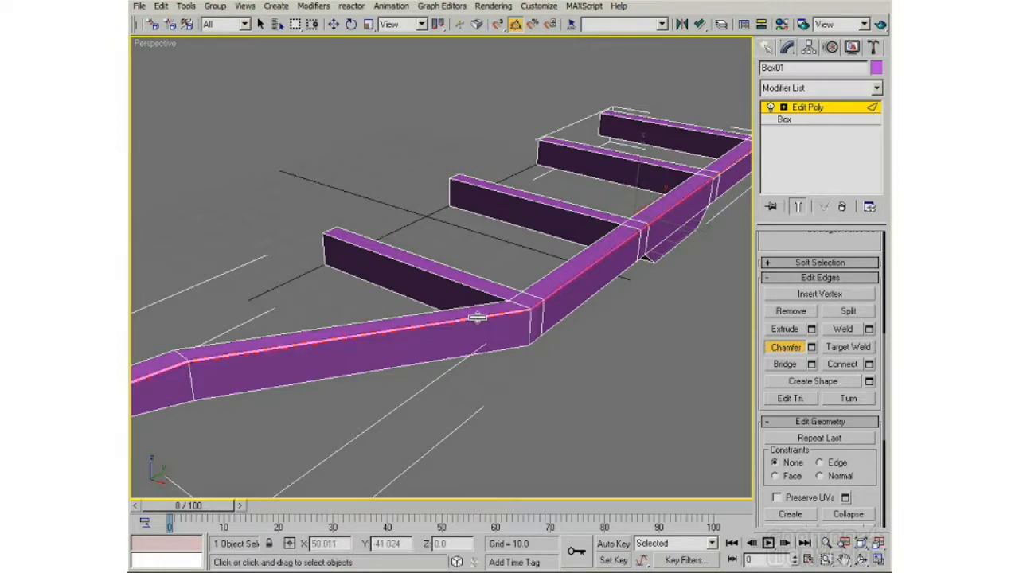
Select the inner upper edges of the front arm, switch to the rail's outer lower edges and end the Chamfer tool
middle_click_drag(238, 391, 496, 345, "alt")
left_click(408, 342)
left_click(457, 325, "ctrl")
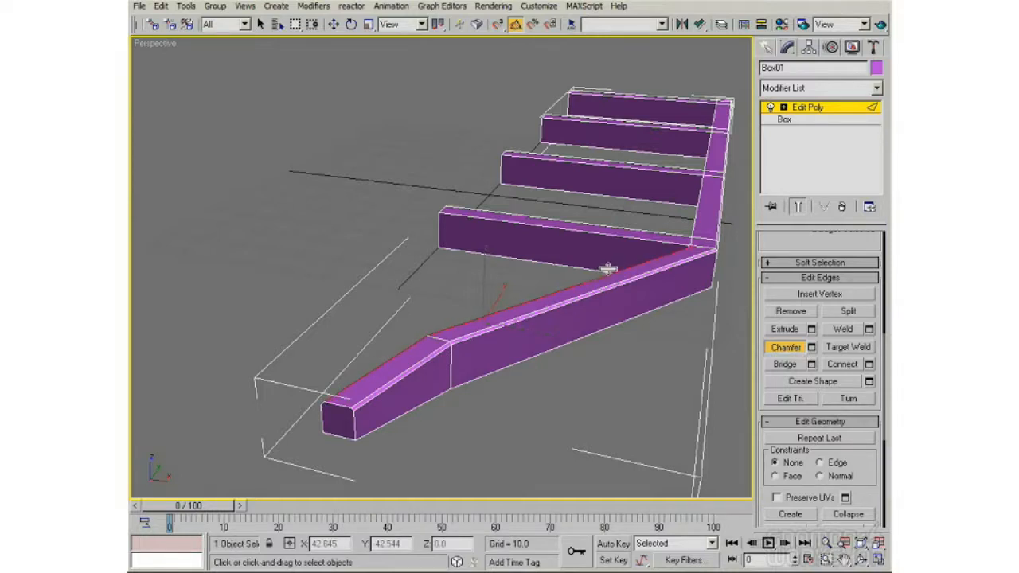
middle_click_drag(607, 270, 560, 363, "alt")
left_click(784, 351)
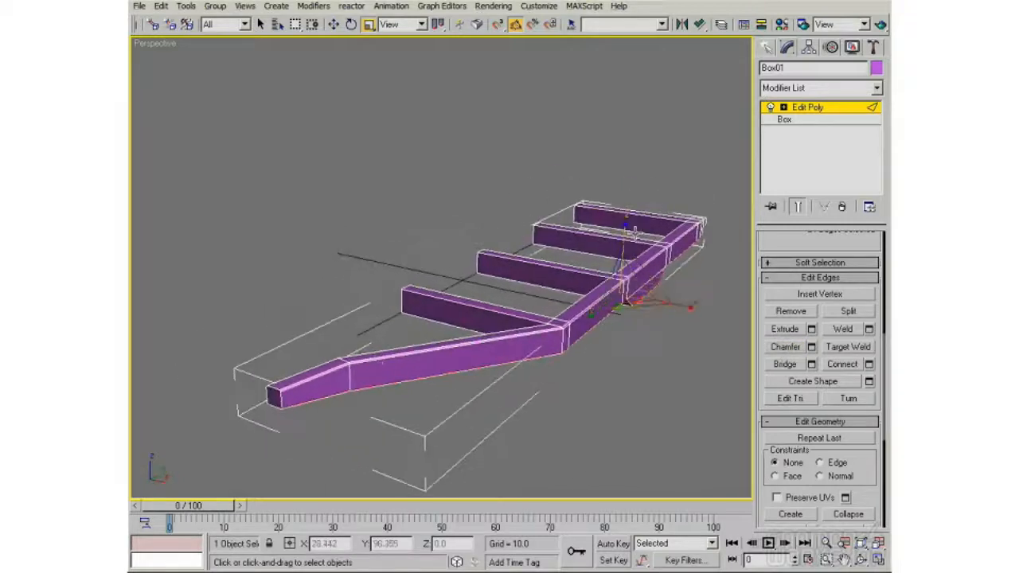
Mirror the half frame across the X axis as an instance with an offset of -107.897
middle_click_drag(547, 327, 524, 330, "alt")
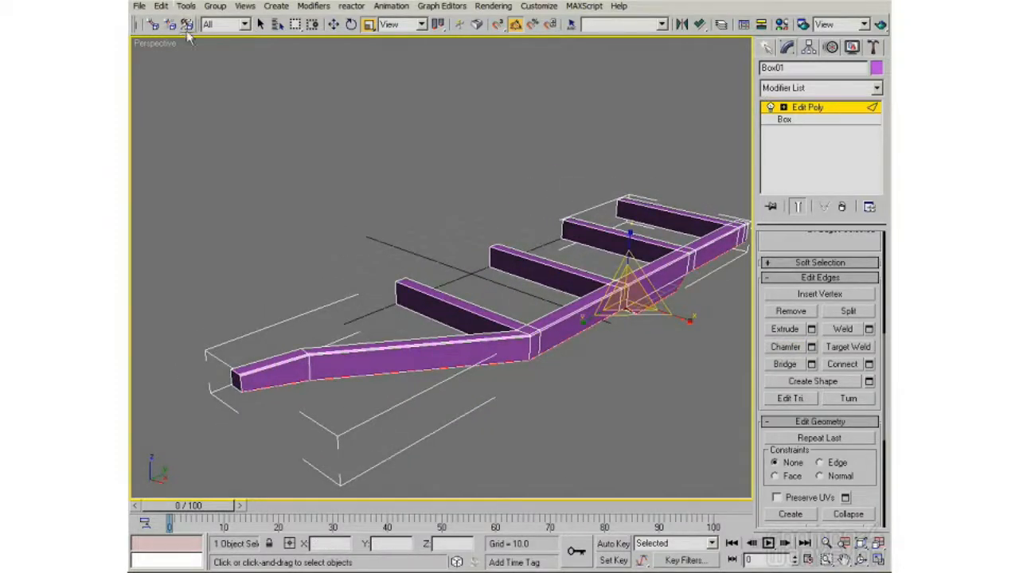
left_click(186, 7)
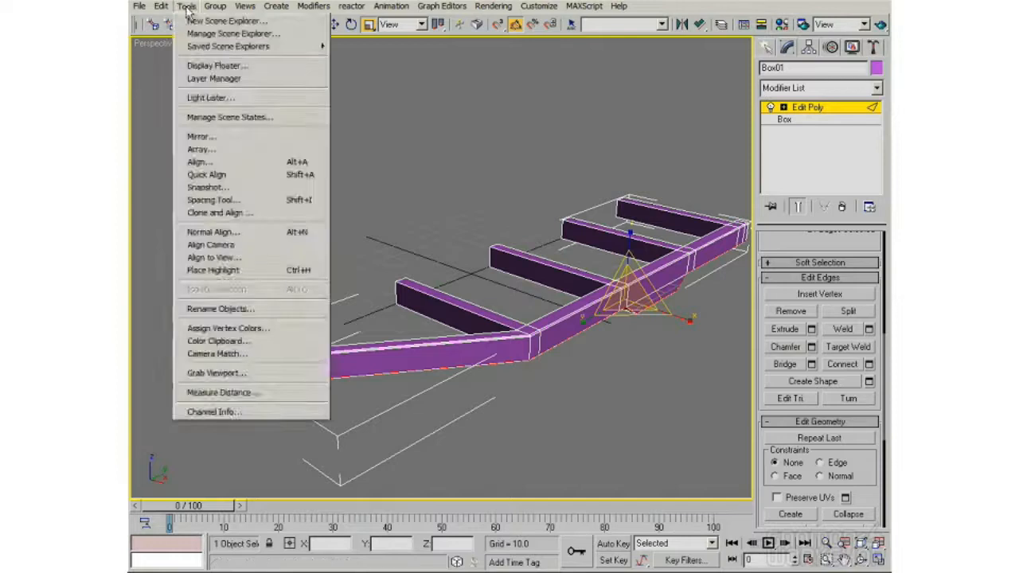
left_click(201, 136)
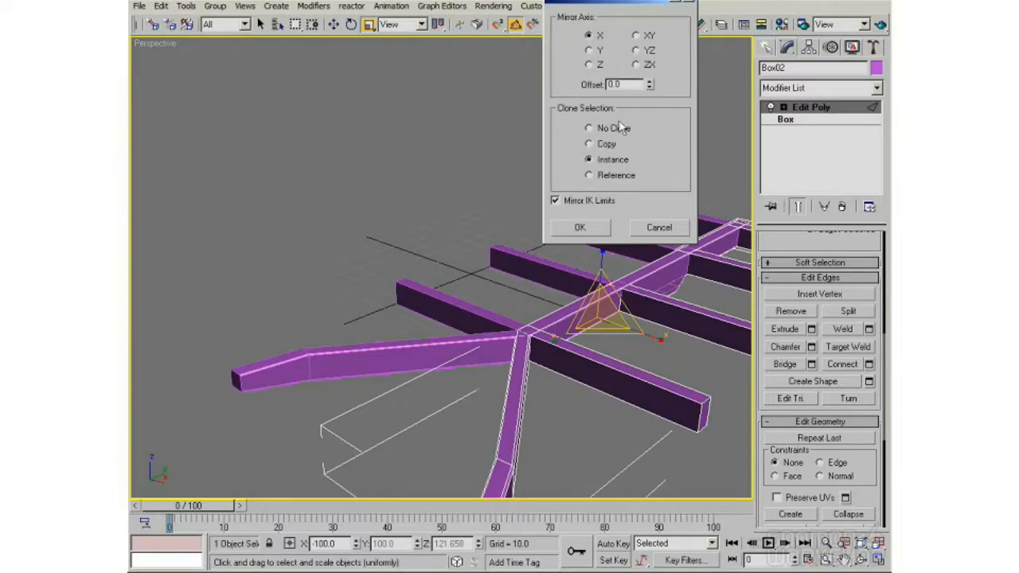
left_click_drag(649, 88, 592, 399)
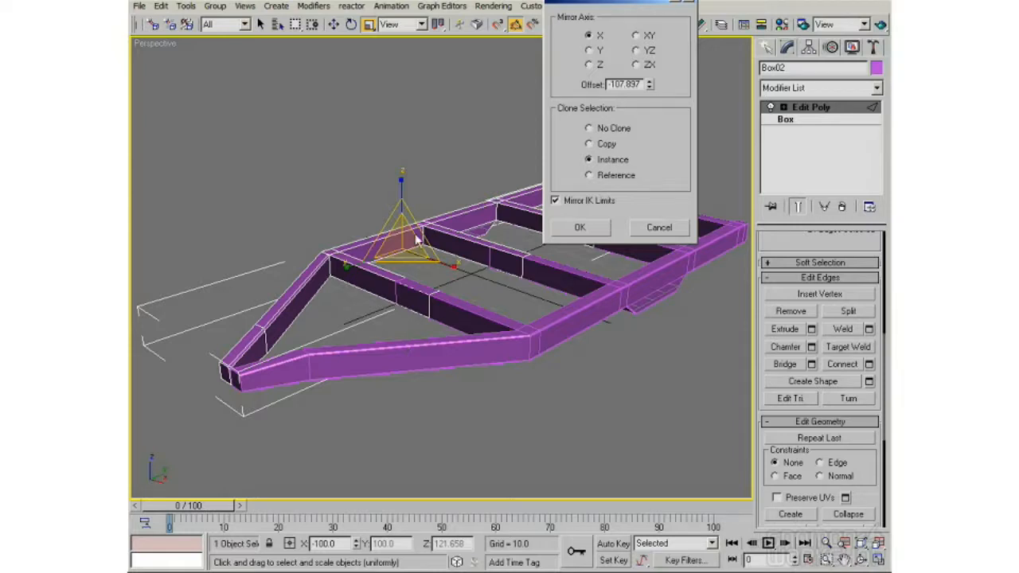
left_click(579, 227)
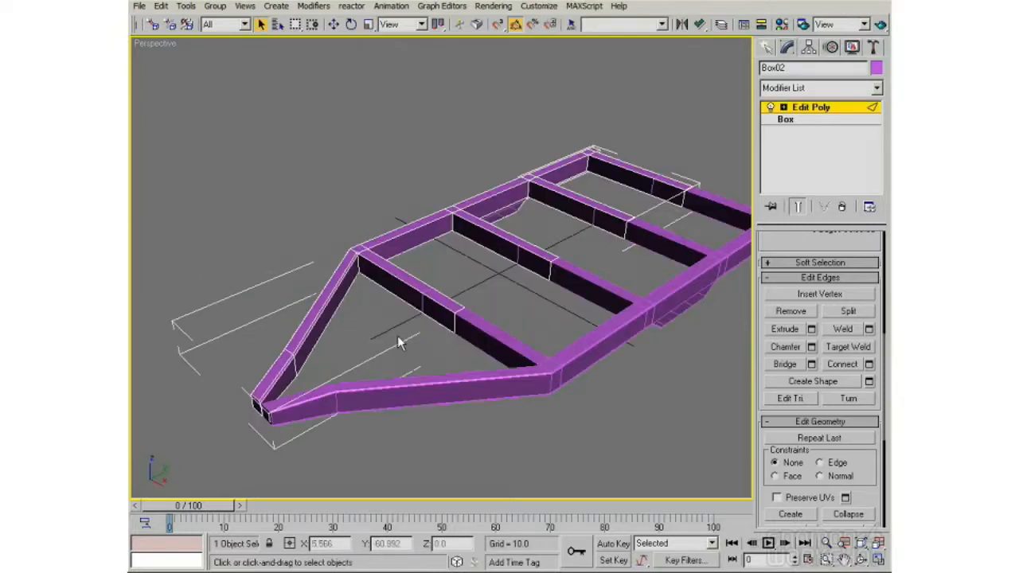
At Vertex level, move the crossbars' inner end vertices along X so both halves meet at the centre, and leave Vertex level
middle_click_drag(454, 323, 493, 287, "alt")
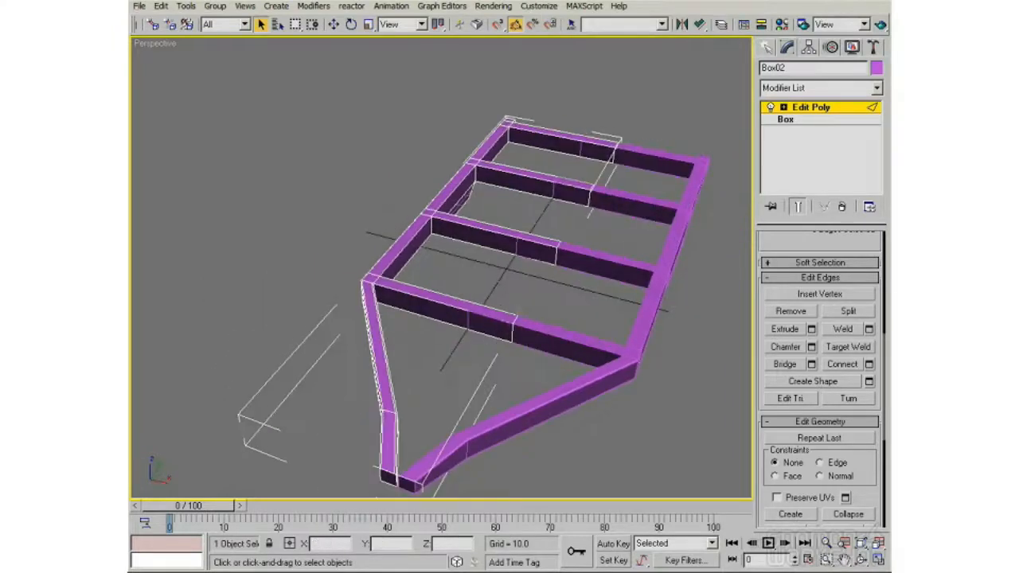
left_click_drag(806, 249, 792, 484)
left_click(782, 320)
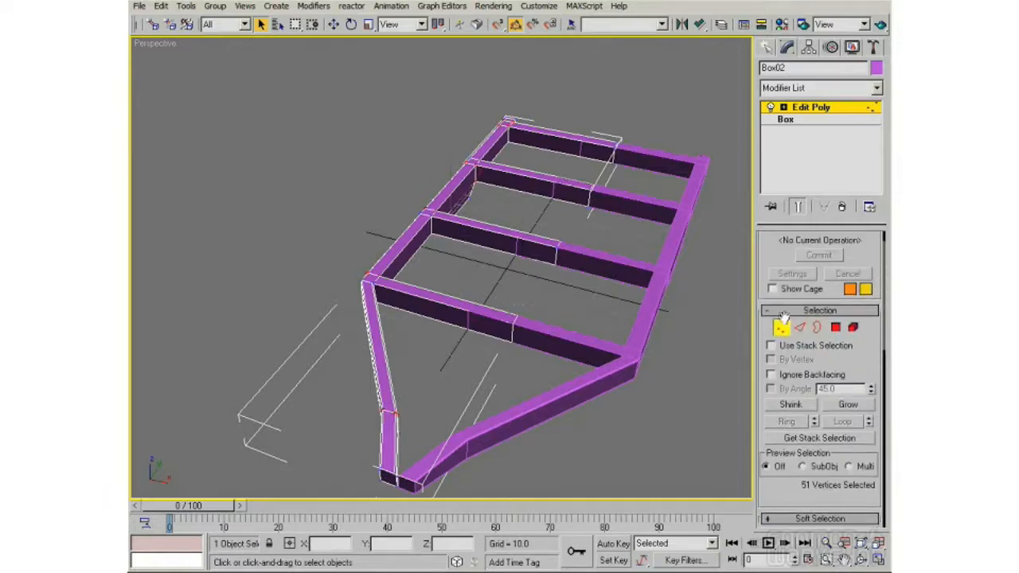
left_click_drag(533, 324, 495, 360)
middle_click_drag(495, 360, 529, 362, "alt")
left_click_drag(525, 84, 578, 355)
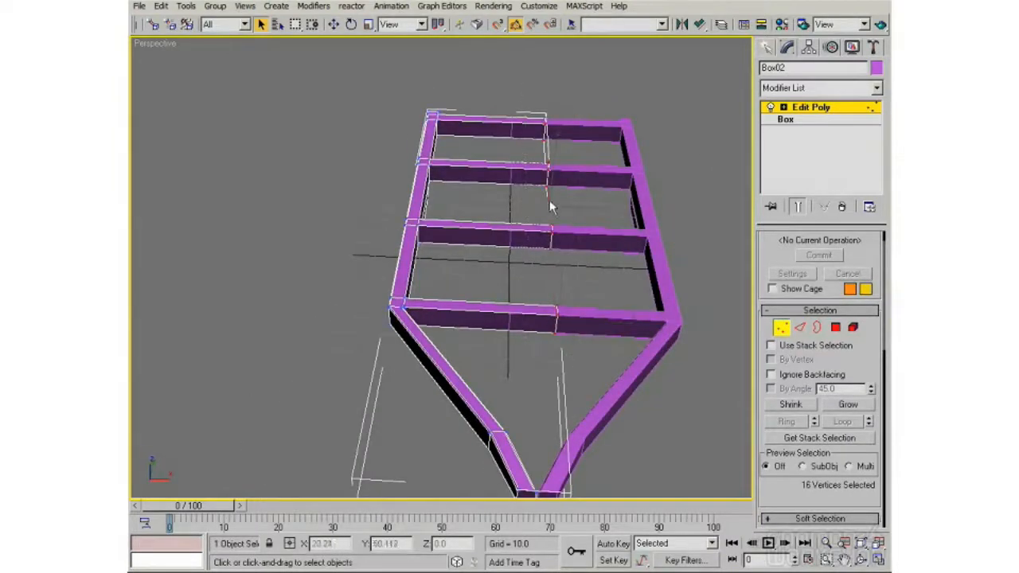
key("w")
left_click_drag(604, 209, 591, 208)
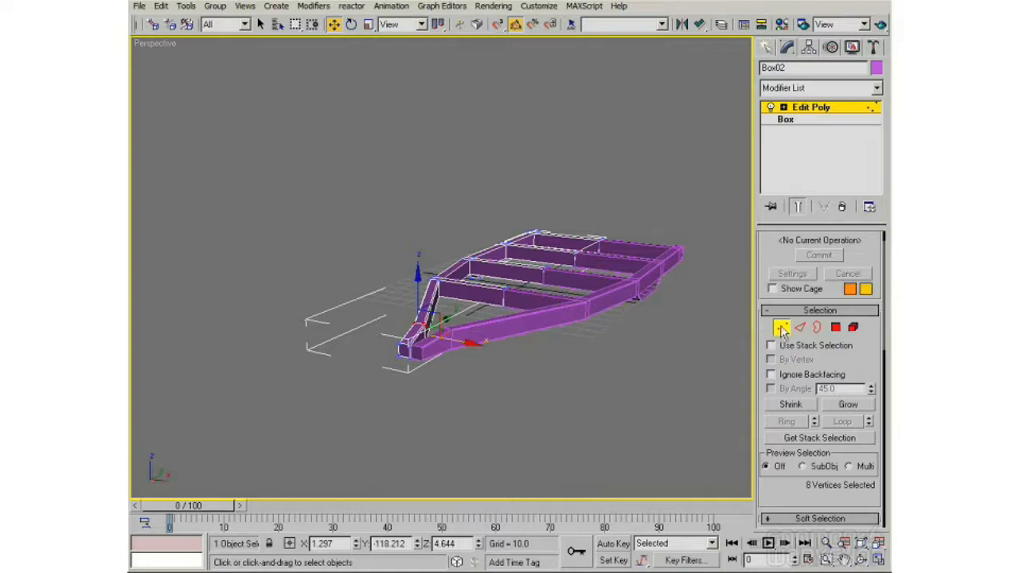
left_click(782, 328)
Attach the mirrored half of the frame to the original half as one object
middle_click_drag(473, 347, 595, 295, "alt")
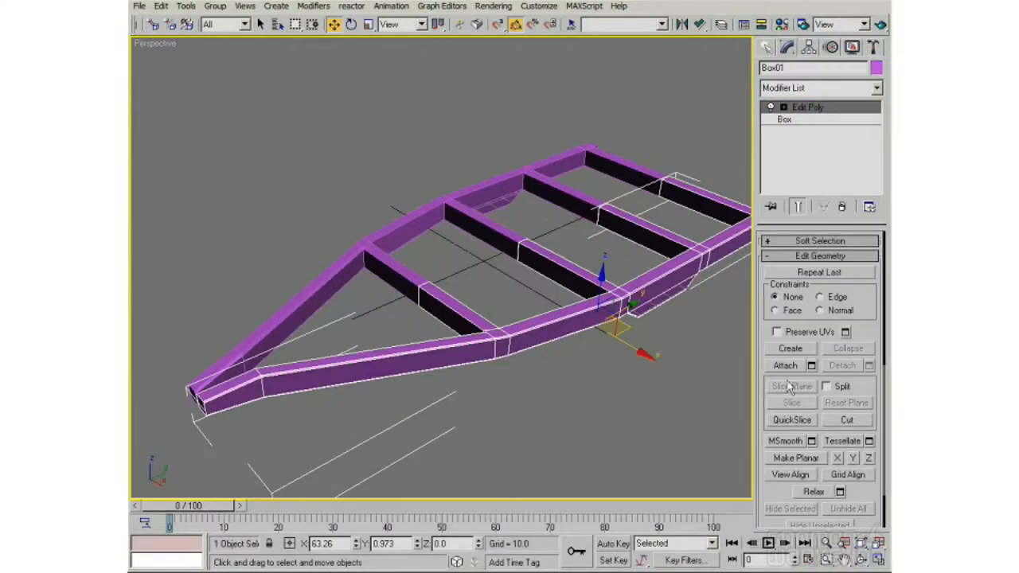
left_click(786, 366)
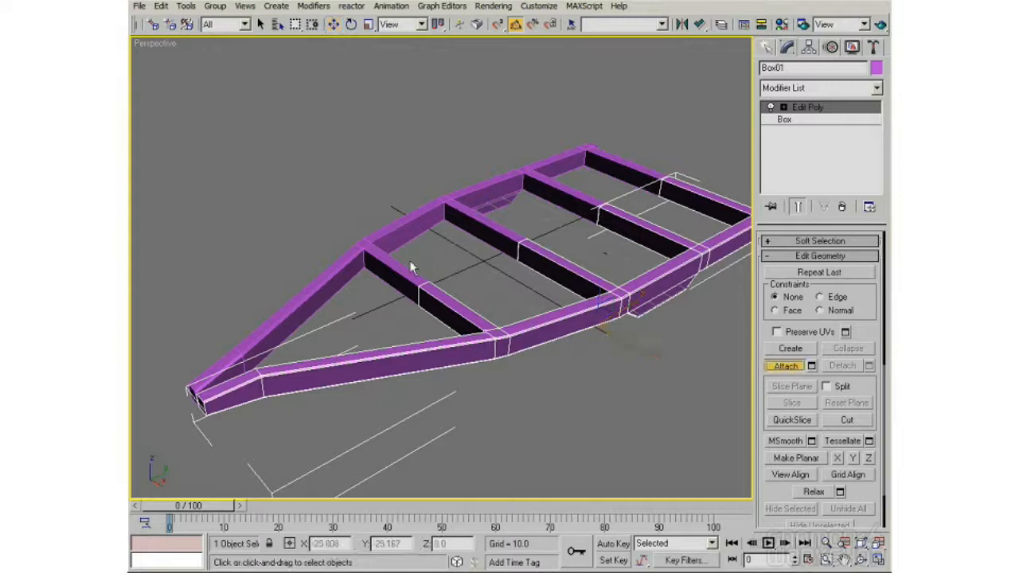
middle_click_drag(387, 263, 461, 362, "alt")
key("w")
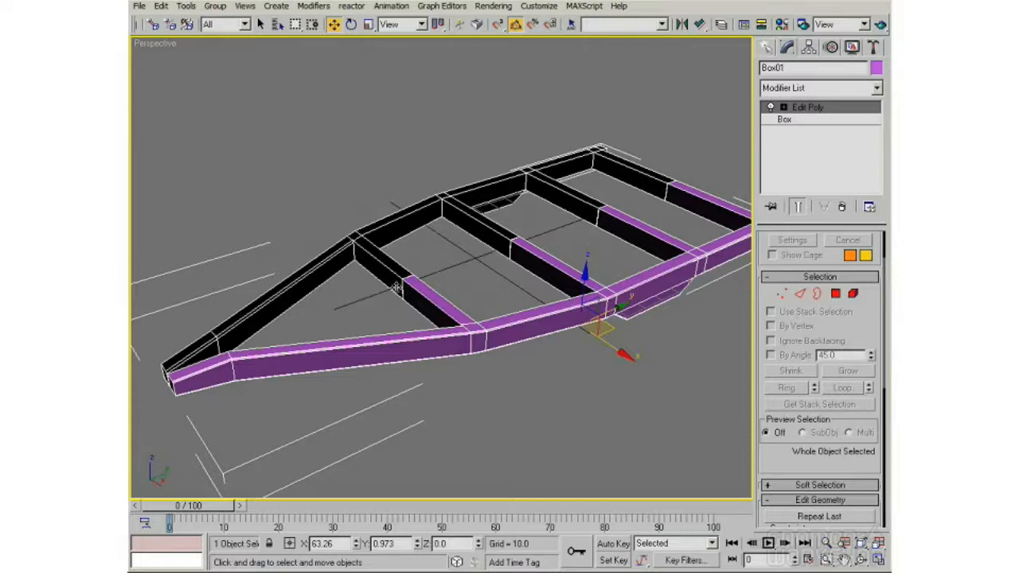
Examine the face shading on both halves of the attached frame and its Edit Poly modifier entry
middle_click_drag(414, 309, 441, 310, "alt")
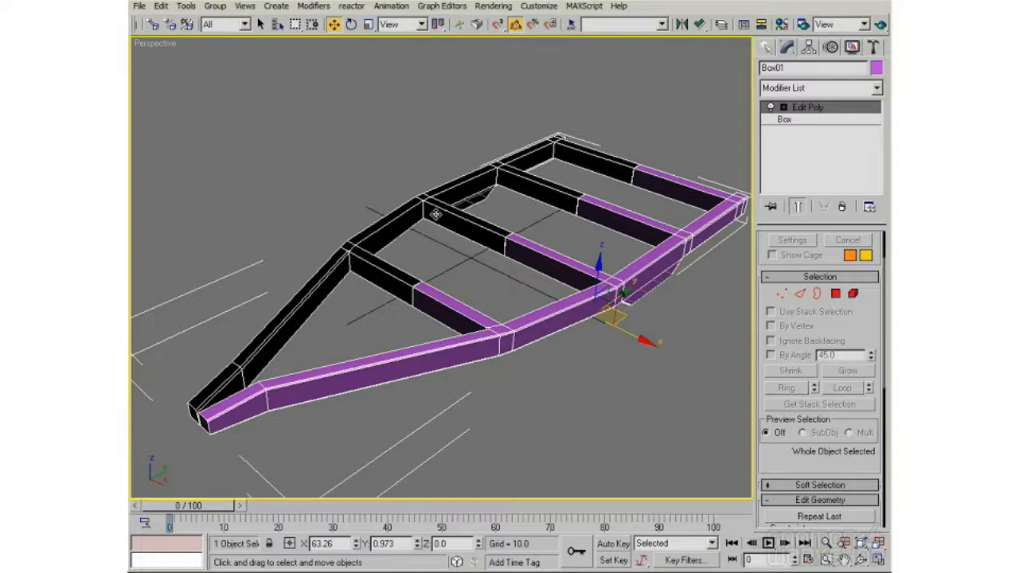
middle_click_drag(437, 230, 470, 265, "alt")
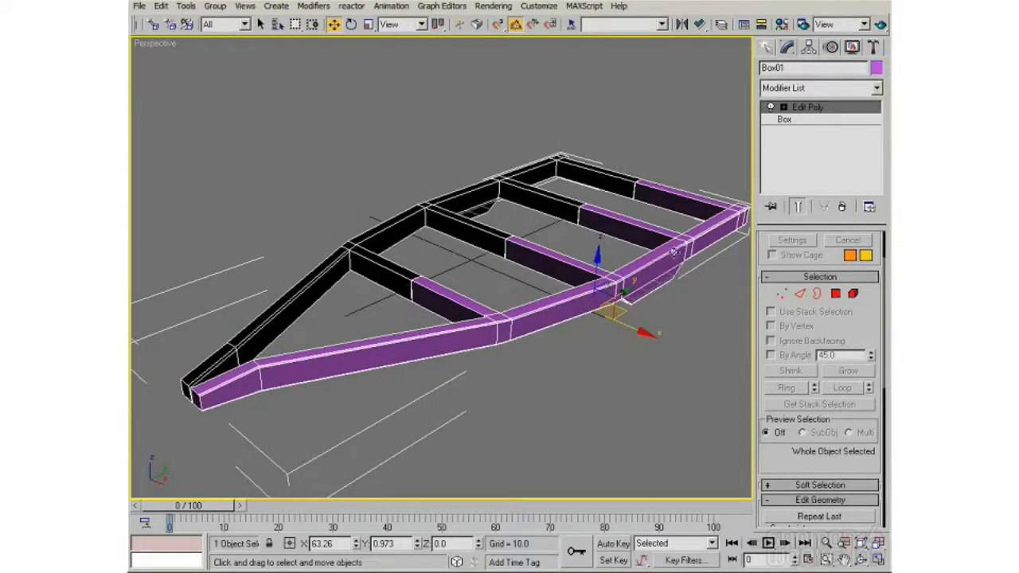
middle_click_drag(625, 251, 500, 292, "alt")
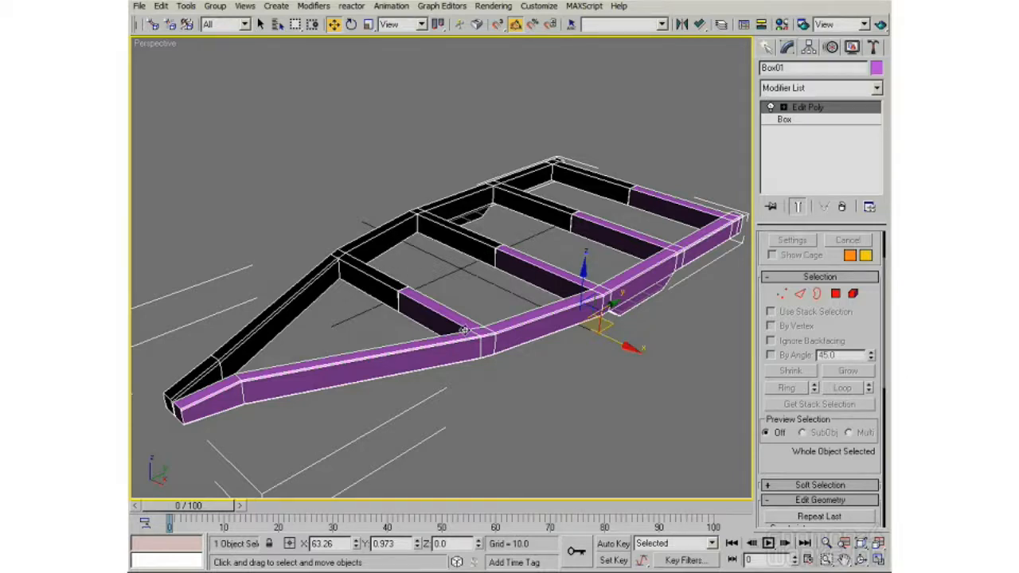
middle_click_drag(464, 330, 477, 324, "alt")
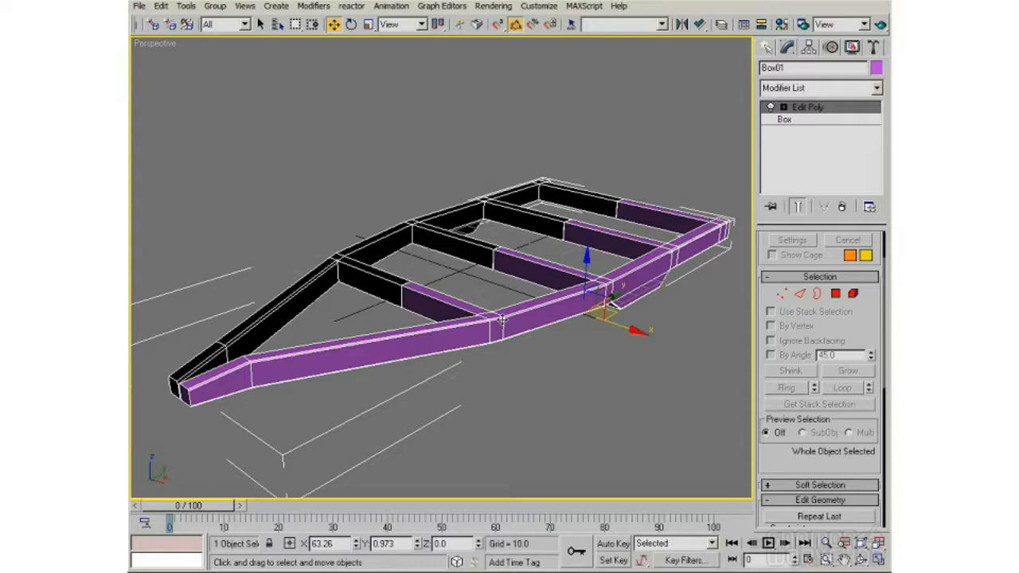
middle_click_drag(457, 321, 486, 313, "alt")
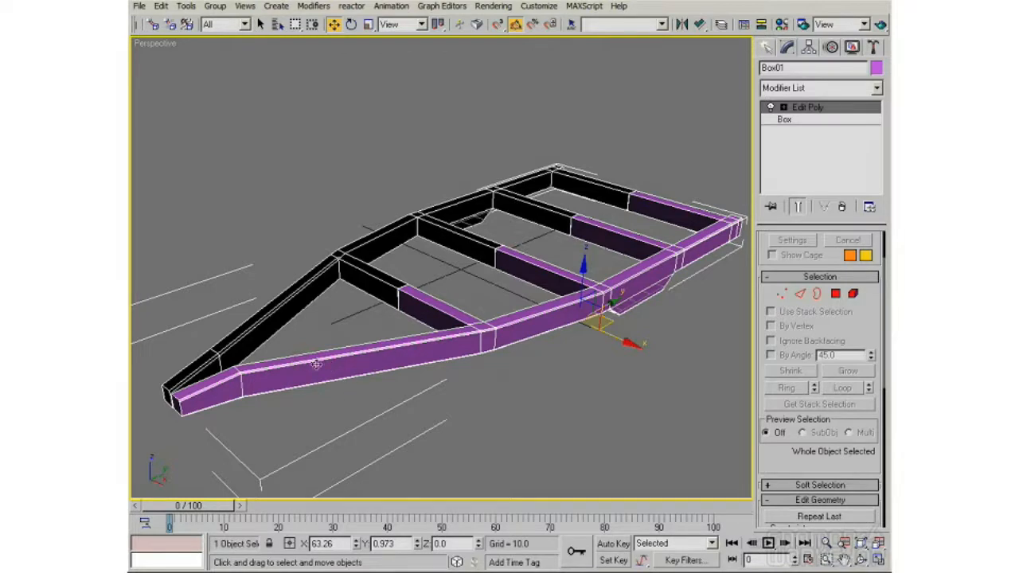
middle_click_drag(389, 375, 385, 371)
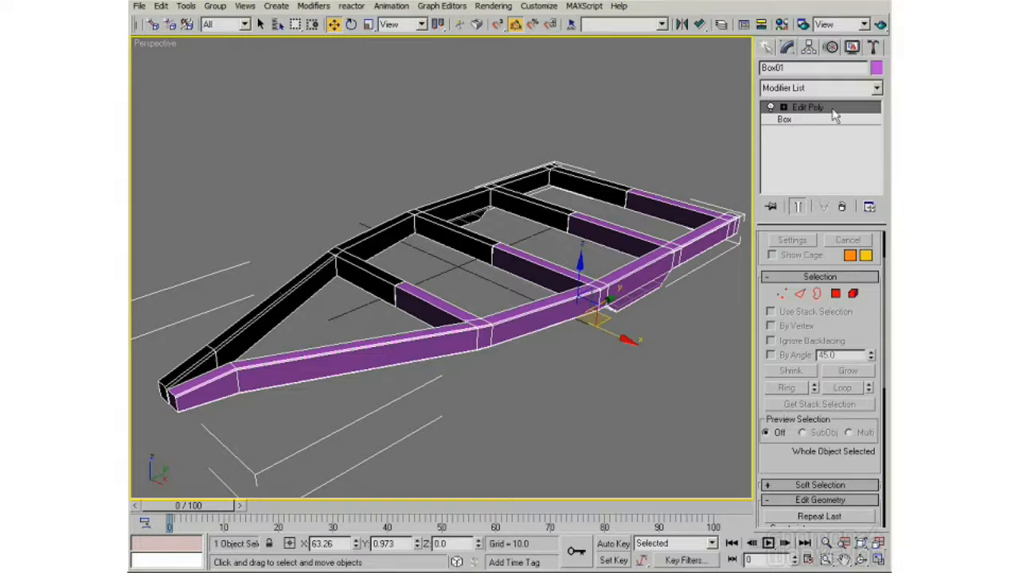
left_click_drag(867, 327, 842, 417)
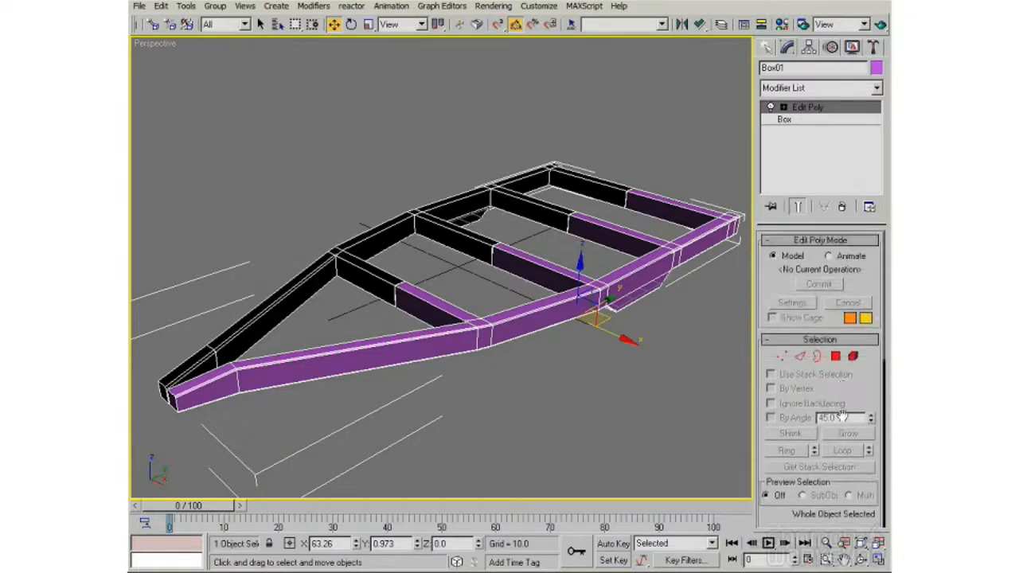
right_click(803, 112)
left_click(784, 108)
left_click(783, 108)
Convert the attached frame to an Editable Mesh and switch to Polygon level
right_click(362, 245)
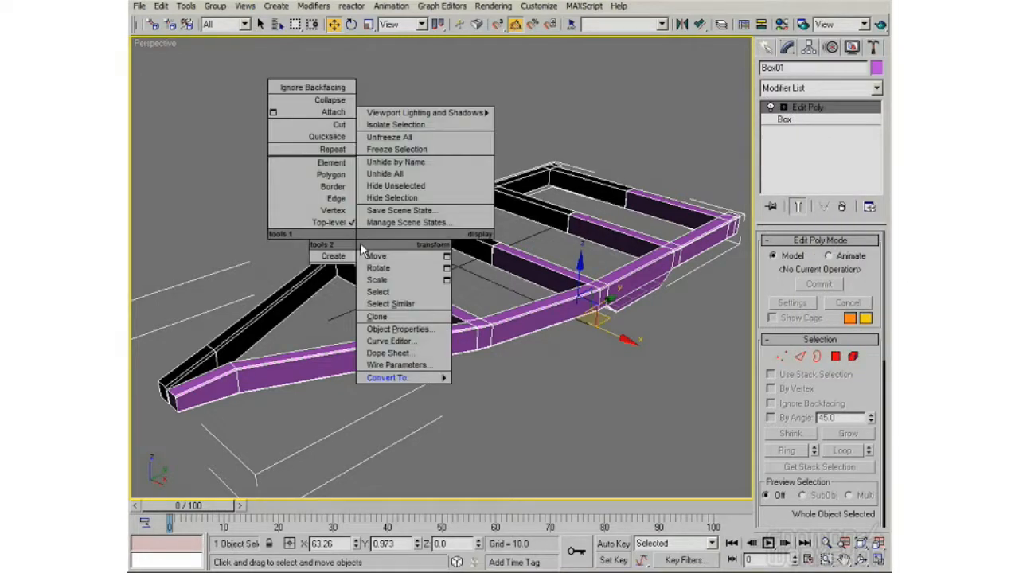
mouse_move(395, 380)
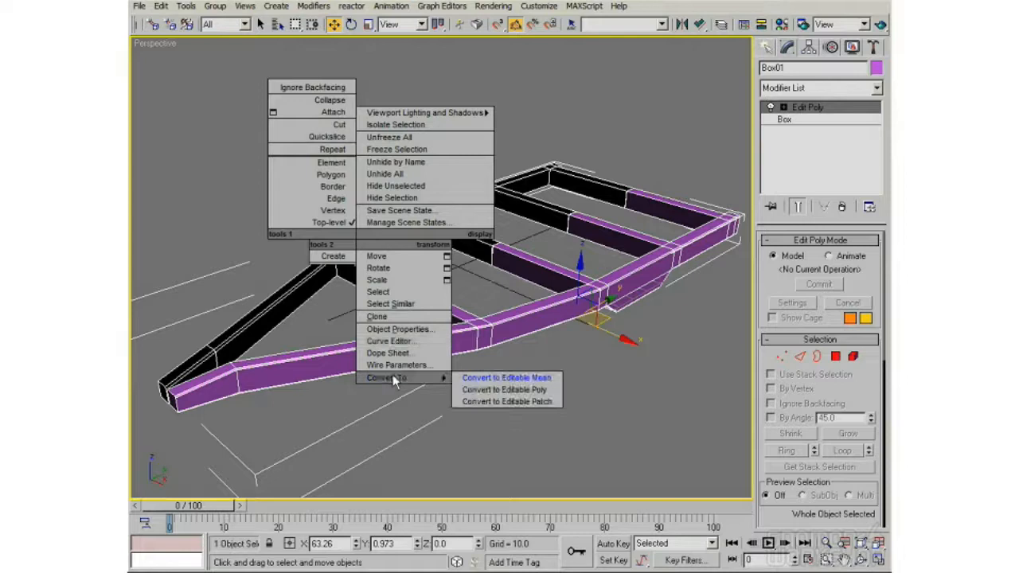
left_click(509, 377)
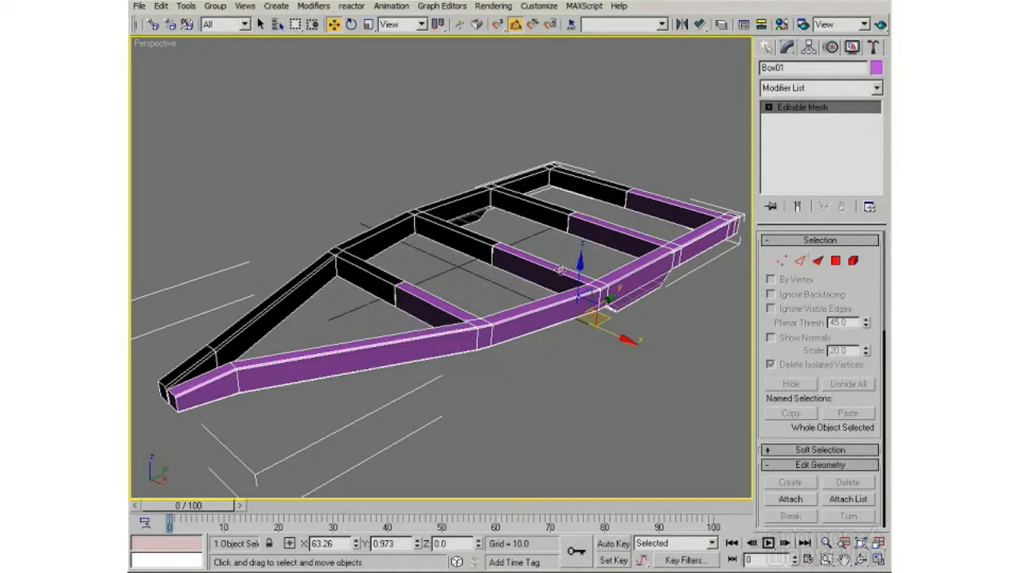
left_click(835, 260)
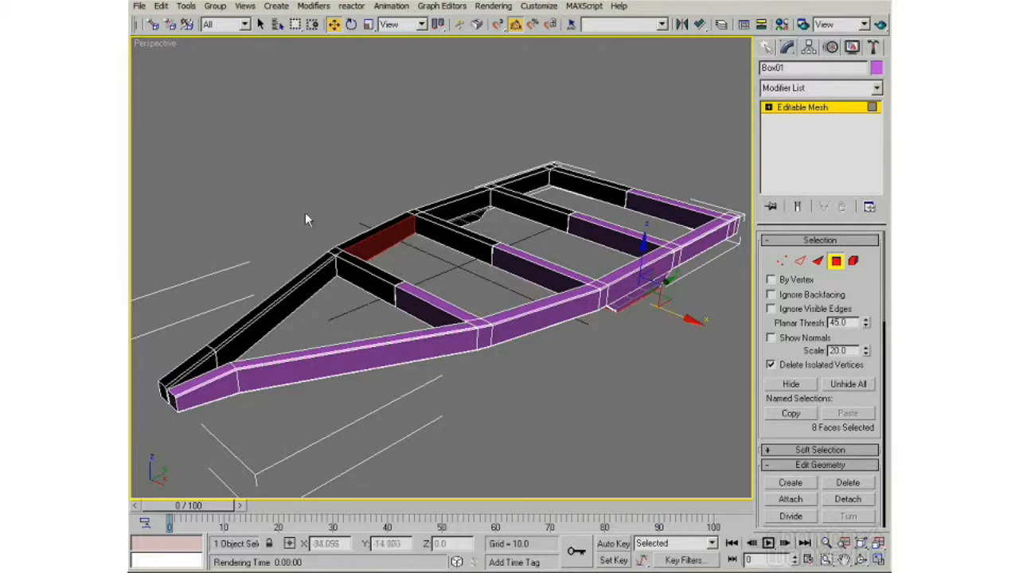
Select the polygons around the dark half's front corner and show their normals at a scale of 12.8
left_click_drag(307, 218, 389, 296)
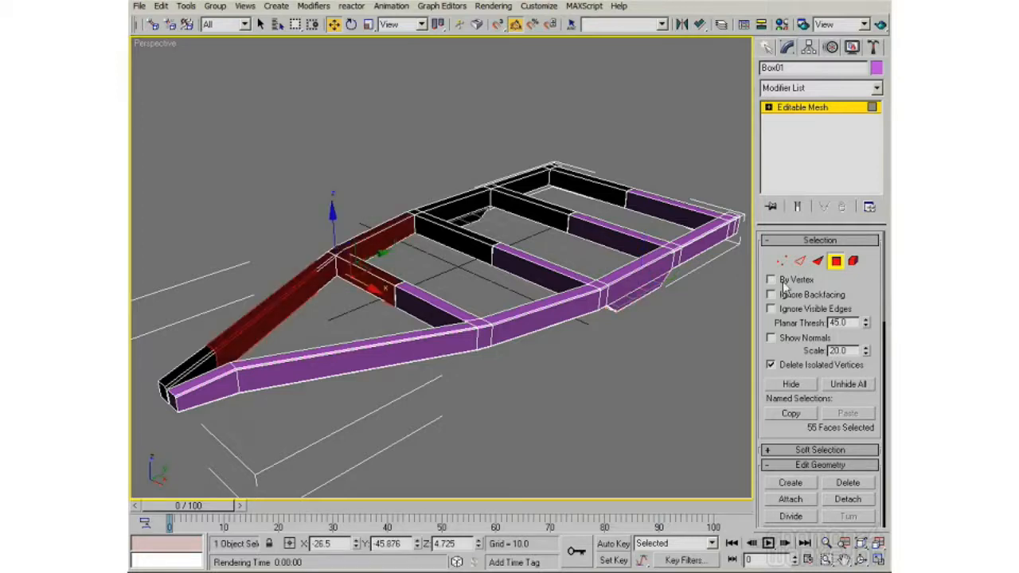
left_click(771, 338)
middle_click_drag(288, 280, 402, 292, "alt")
middle_click_drag(539, 327, 390, 340, "alt")
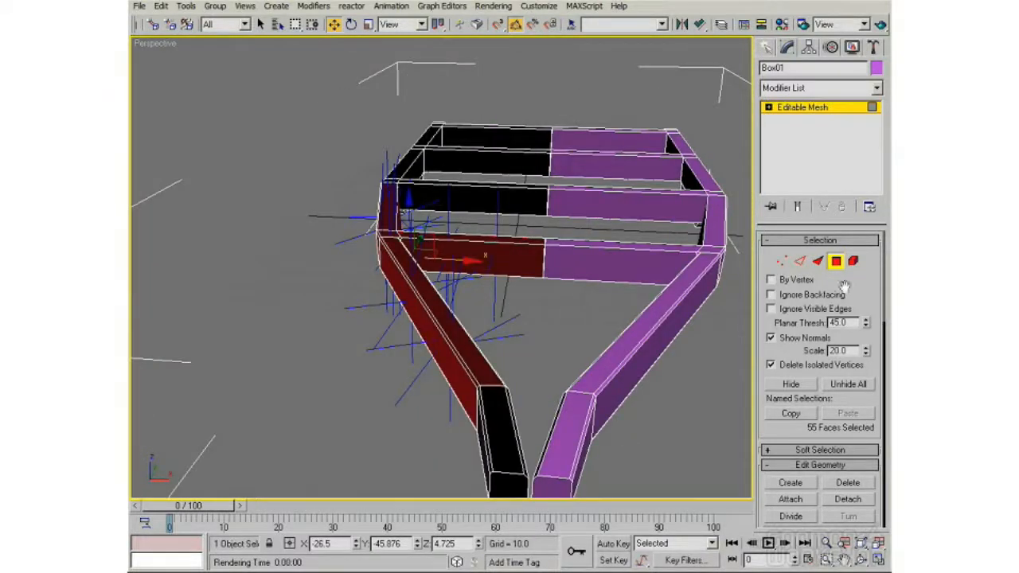
left_click_drag(865, 356, 866, 419)
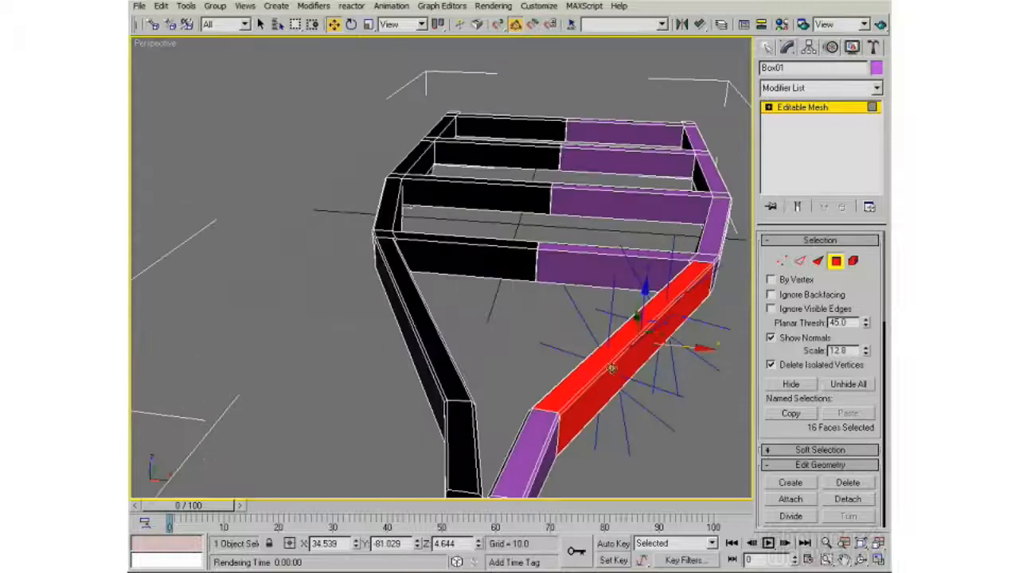
Compare the direction of the normals on the light and dark halves' angled front rails
middle_click_drag(653, 345, 630, 358, "alt")
left_click_drag(485, 346, 411, 402)
middle_click_drag(411, 403, 421, 334, "alt")
left_click(511, 343)
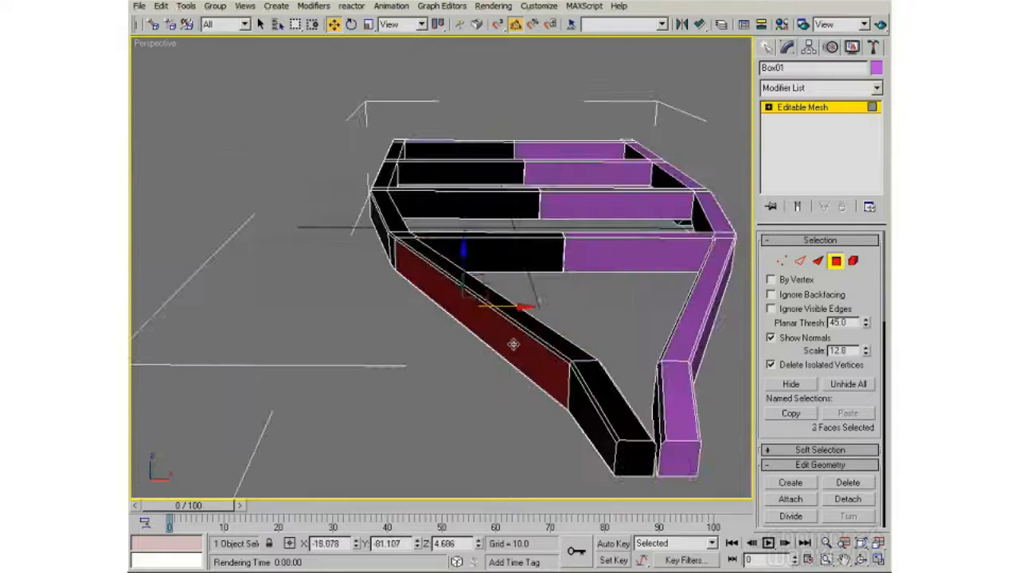
middle_click_drag(503, 356, 462, 355, "alt")
left_click_drag(411, 390, 332, 412)
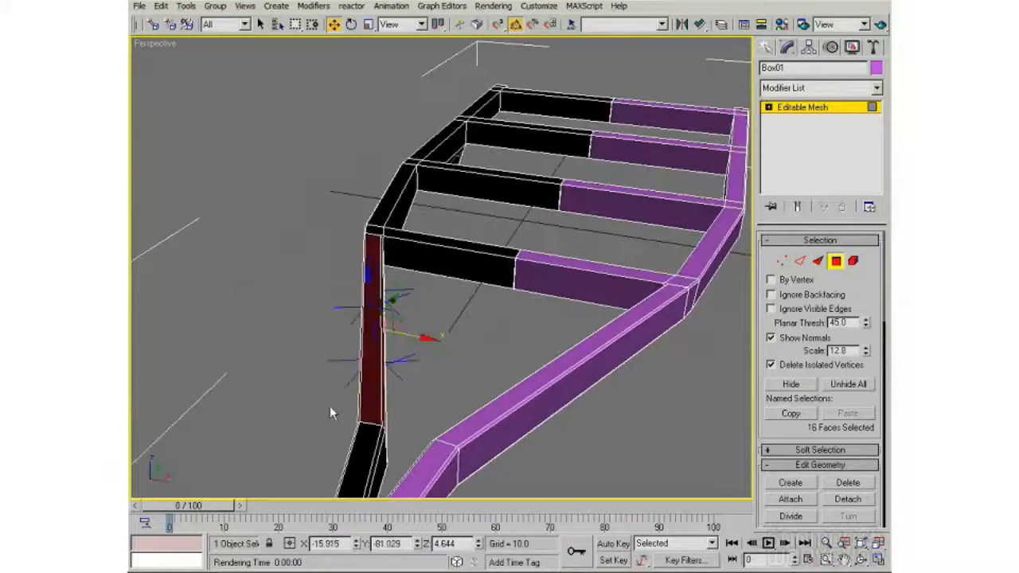
left_click(422, 382)
middle_click_drag(347, 373, 557, 335, "alt")
left_click(519, 343)
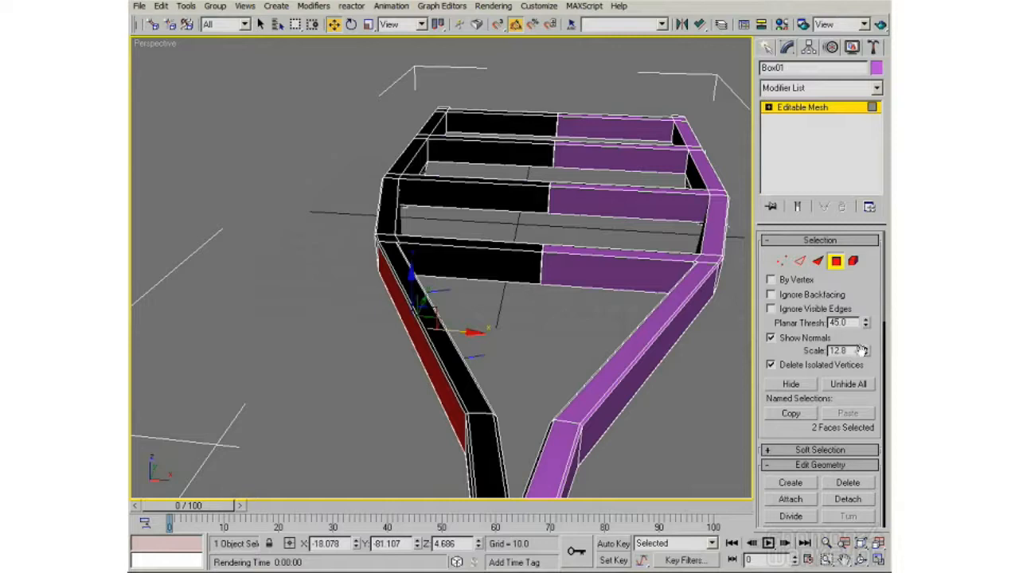
Set the normals' scale to 19.9 and examine which way they point on the dark half's angled front rail
left_click_drag(865, 353, 865, 295)
middle_click_drag(452, 283, 528, 256, "alt")
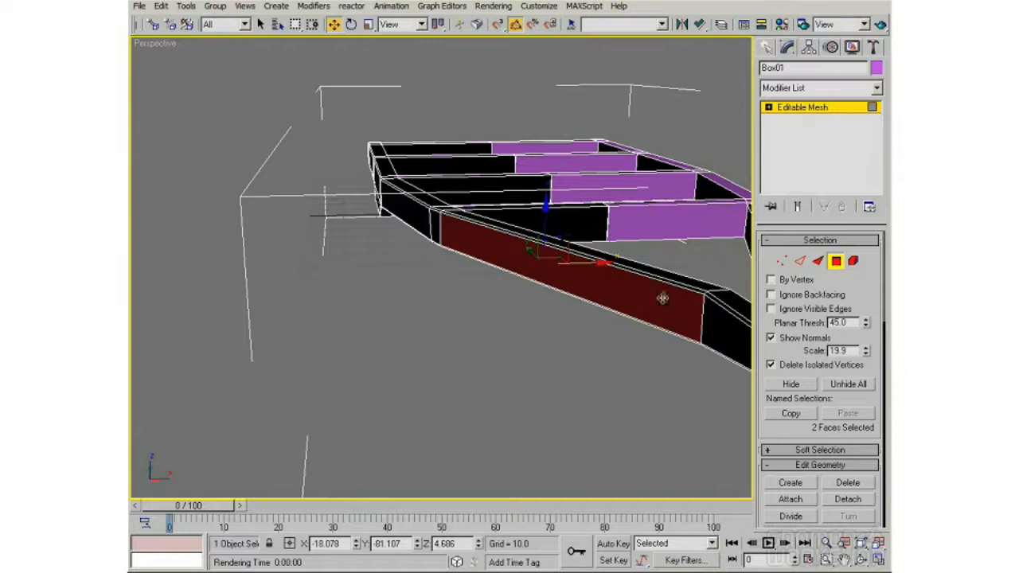
middle_click_drag(627, 296, 540, 344, "alt")
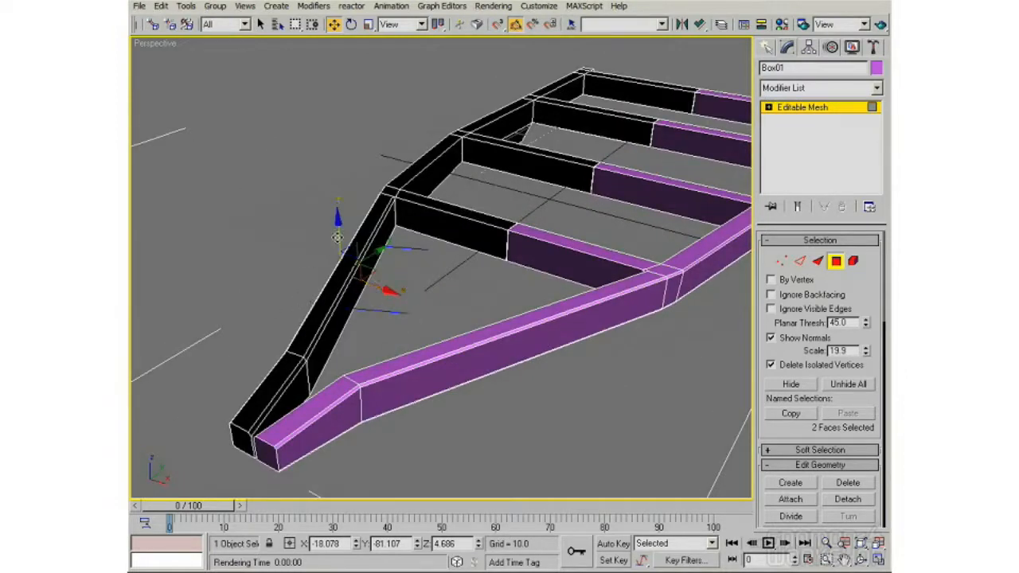
middle_click_drag(325, 238, 430, 284, "alt")
left_click_drag(293, 309, 404, 325)
middle_click_drag(404, 326, 384, 326, "alt")
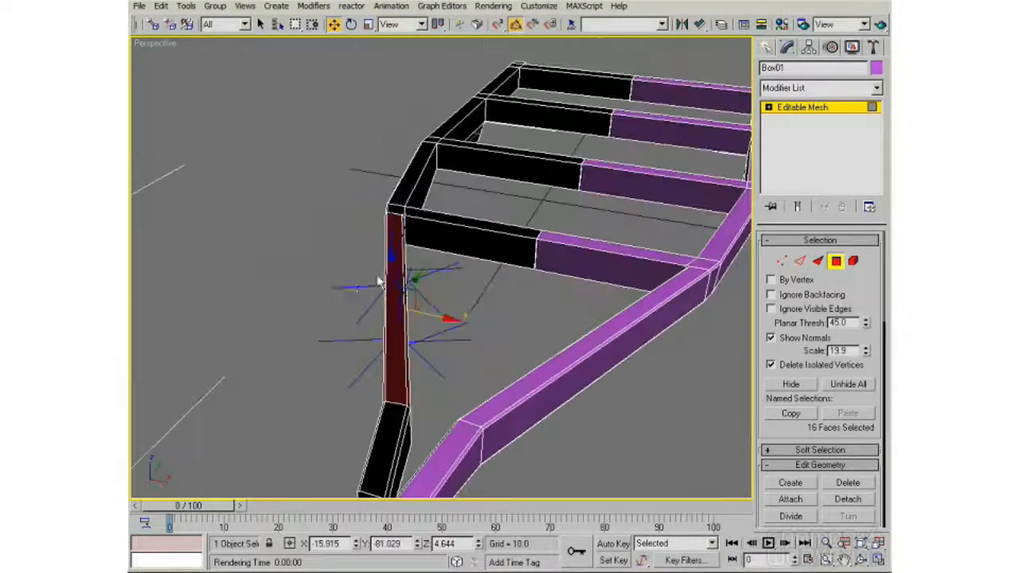
middle_click_drag(446, 343, 545, 318, "alt")
left_click(326, 288)
middle_click_drag(328, 293, 500, 318, "alt")
left_click(480, 324)
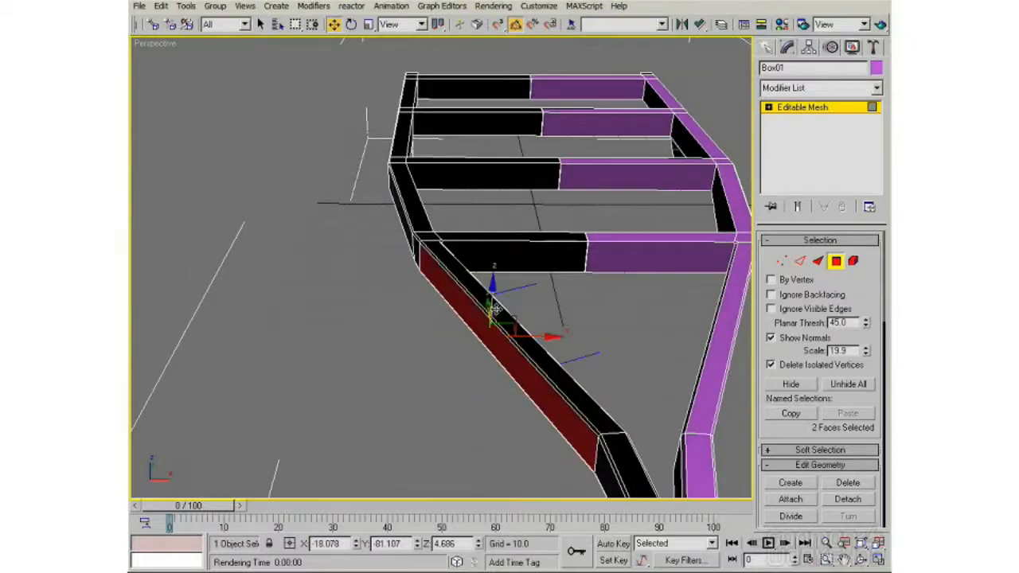
middle_click_drag(598, 355, 570, 352, "alt")
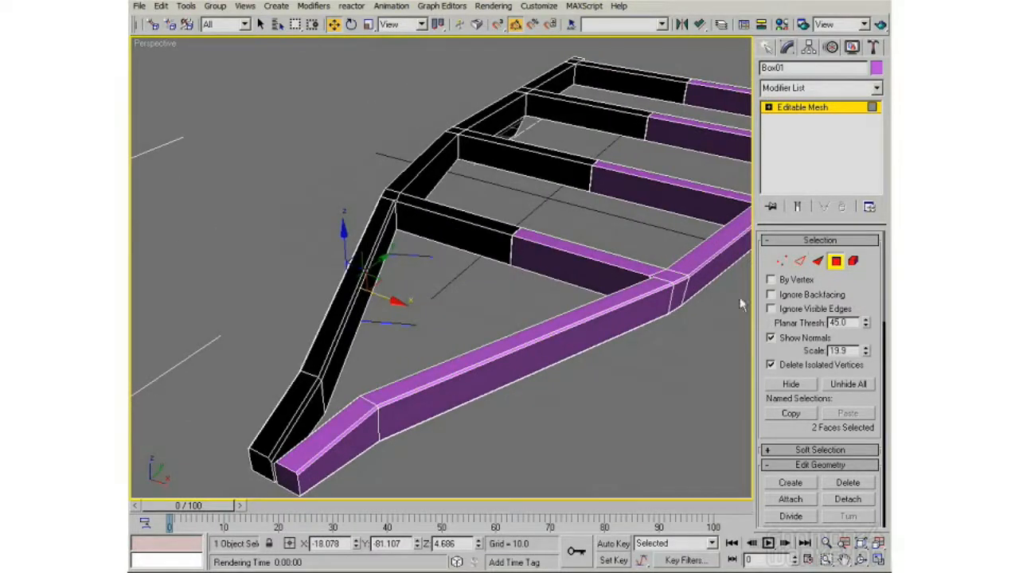
Return the frame from Editable Mesh to its Edit Poly version and enter Polygon level
left_click(836, 261)
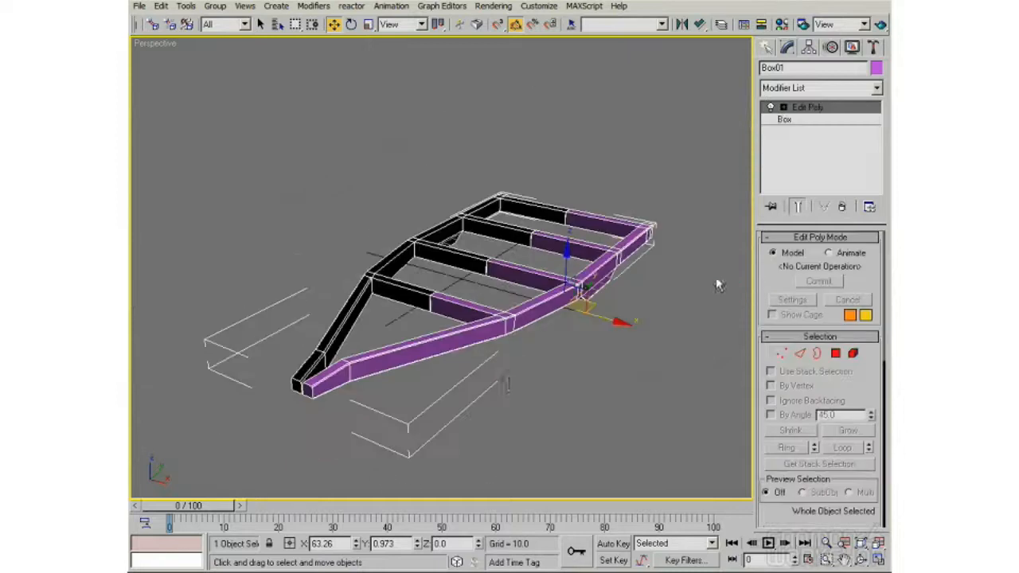
middle_click_drag(507, 383, 499, 386, "alt")
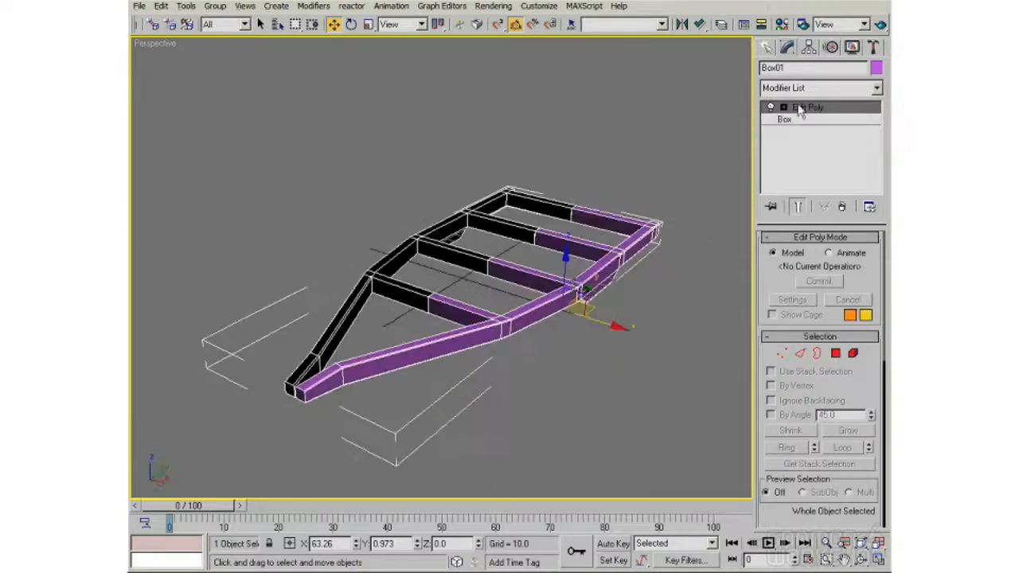
middle_click_drag(424, 324, 586, 352, "alt")
left_click(834, 353)
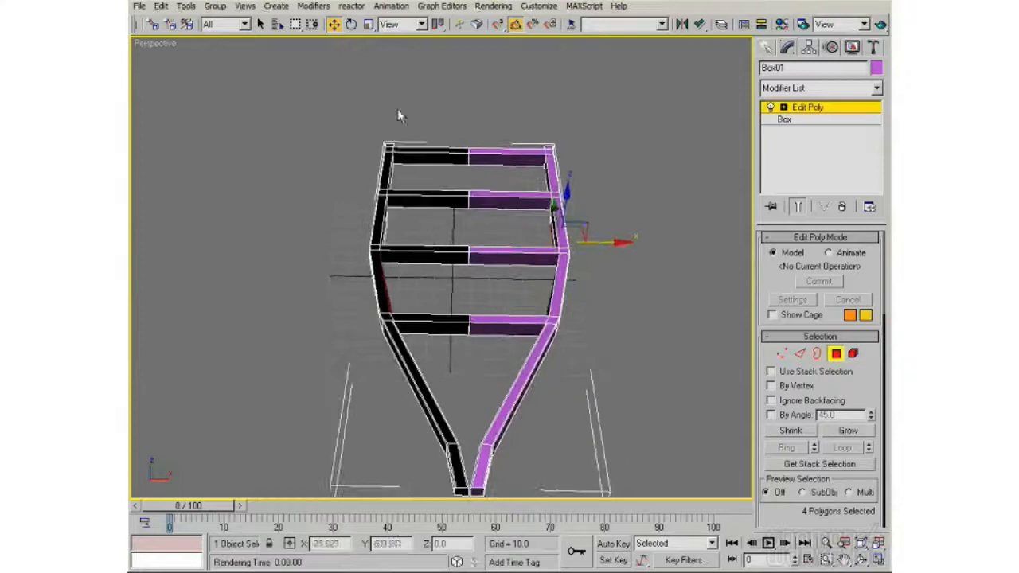
Flip the four selected polygons on the inner sides of the frame's rails
middle_click_drag(518, 302, 427, 278, "alt")
scroll(423, 275, "up", 4)
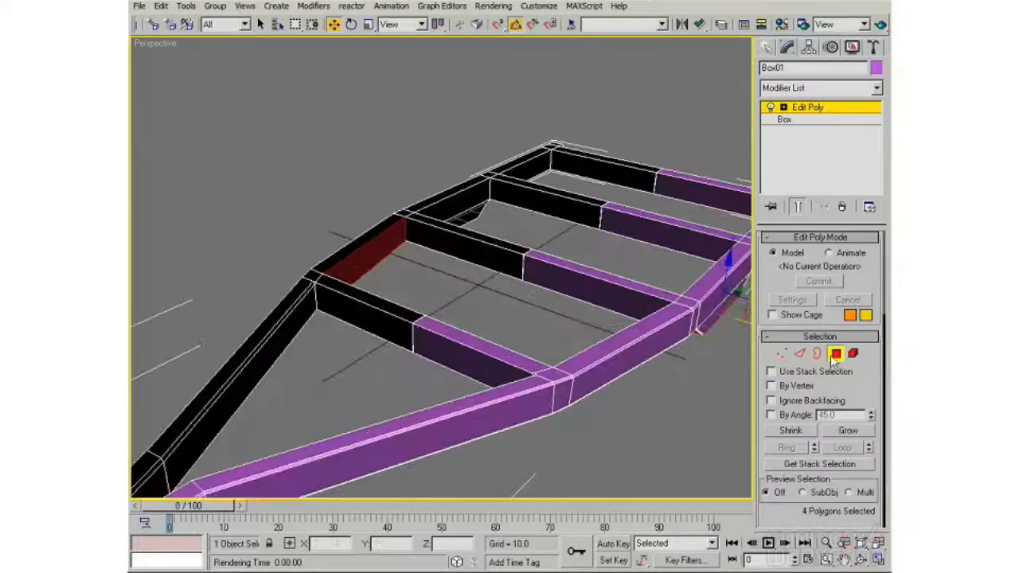
left_click_drag(868, 387, 857, 200)
left_click(856, 445)
Select the rear side polygon of the dark half's front crossbar and flip it back and forth to compare its shading
middle_click_drag(557, 338, 510, 334, "alt")
left_click(362, 201)
middle_click_drag(469, 290, 409, 231, "alt")
left_click(413, 239)
left_click(847, 443)
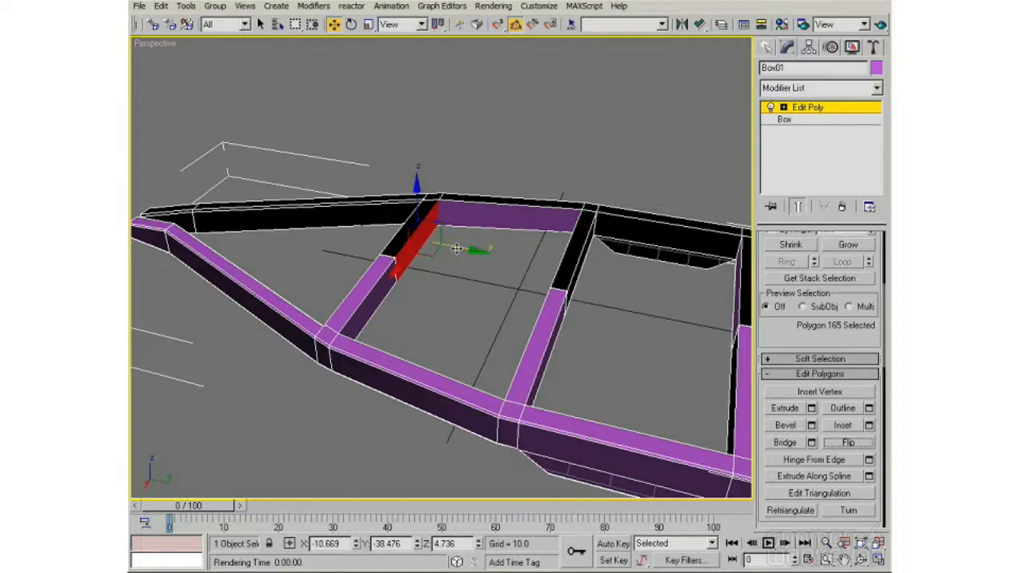
left_click(844, 446)
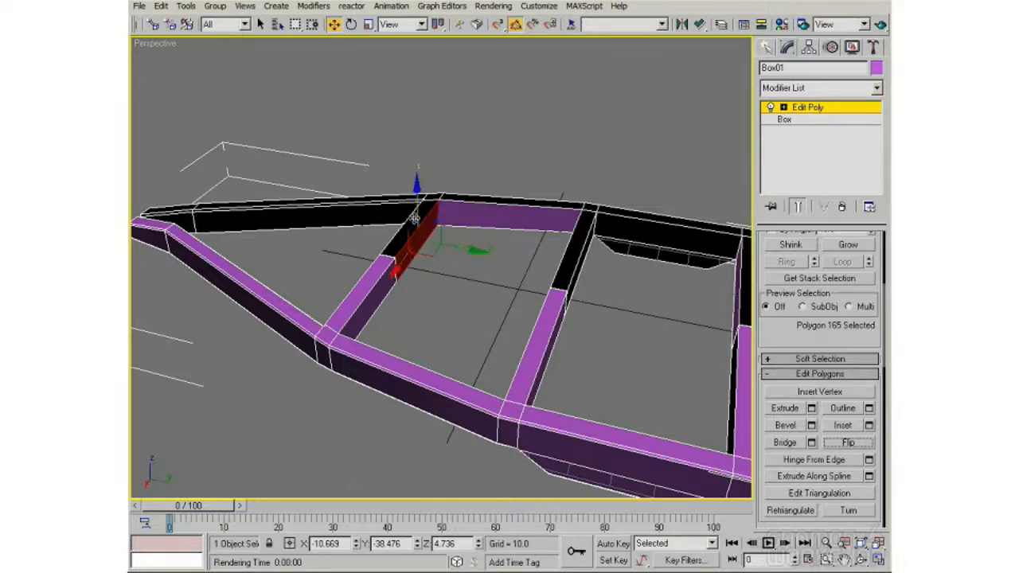
left_click(492, 263)
left_click(419, 241)
left_click(840, 448)
middle_click_drag(444, 279, 448, 295, "alt")
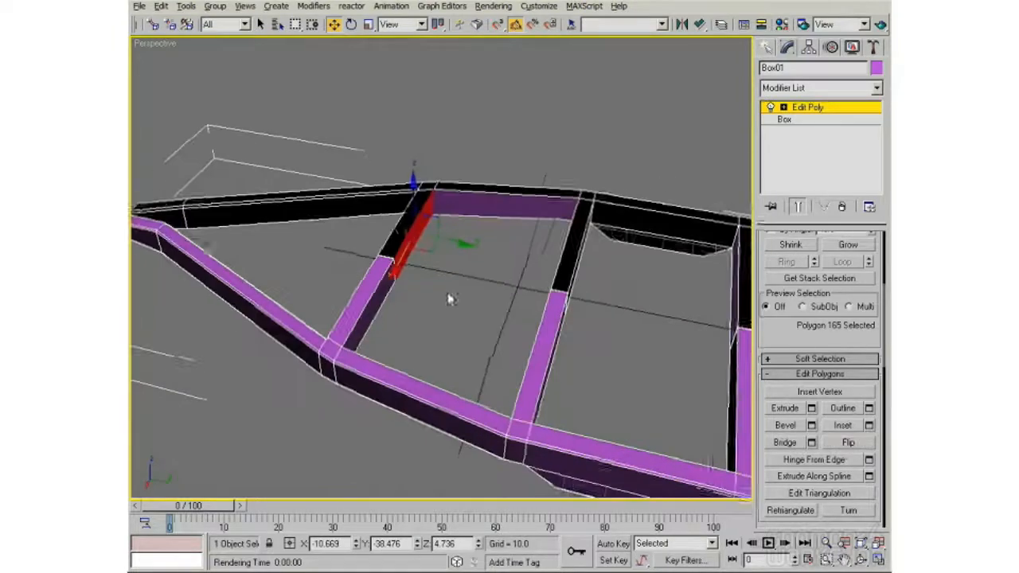
Flip the polygons of the dark half's angled front rail and inspect the shading along its outer side
left_click(352, 194)
left_click(866, 447)
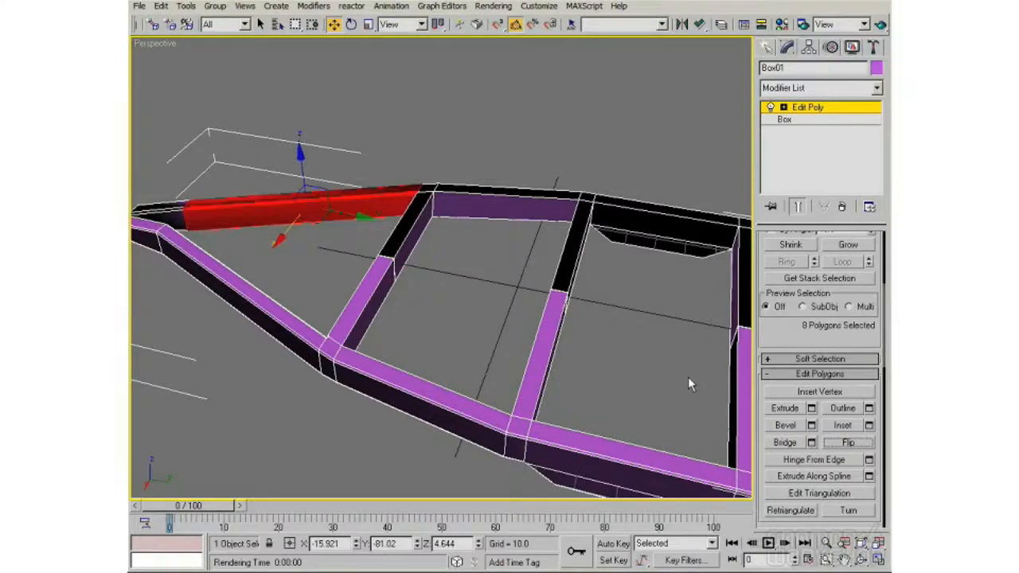
middle_click_drag(330, 298, 396, 294, "alt")
left_click(263, 273)
middle_click_drag(263, 273, 505, 212, "alt")
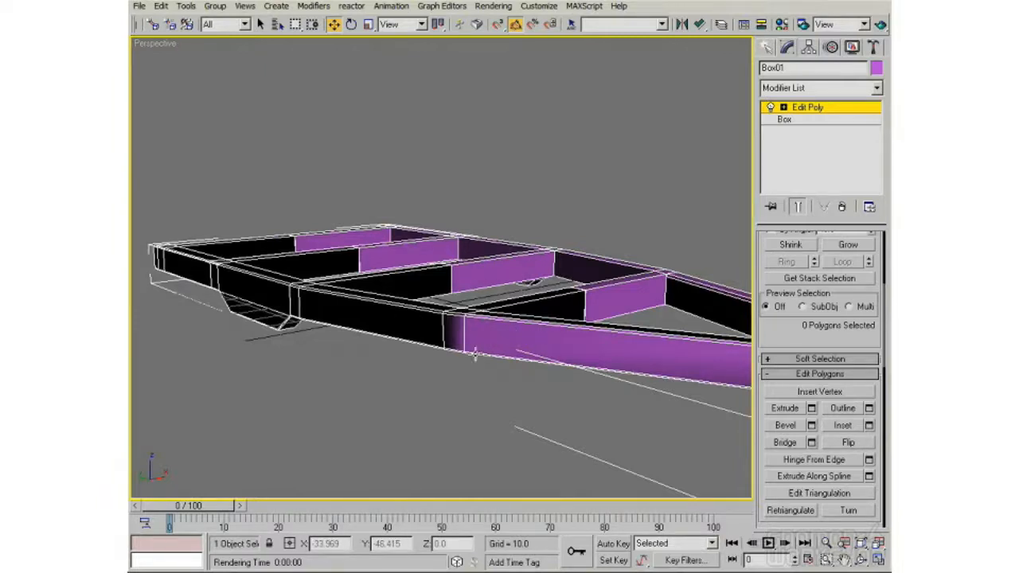
middle_click_drag(484, 320, 486, 323, "alt")
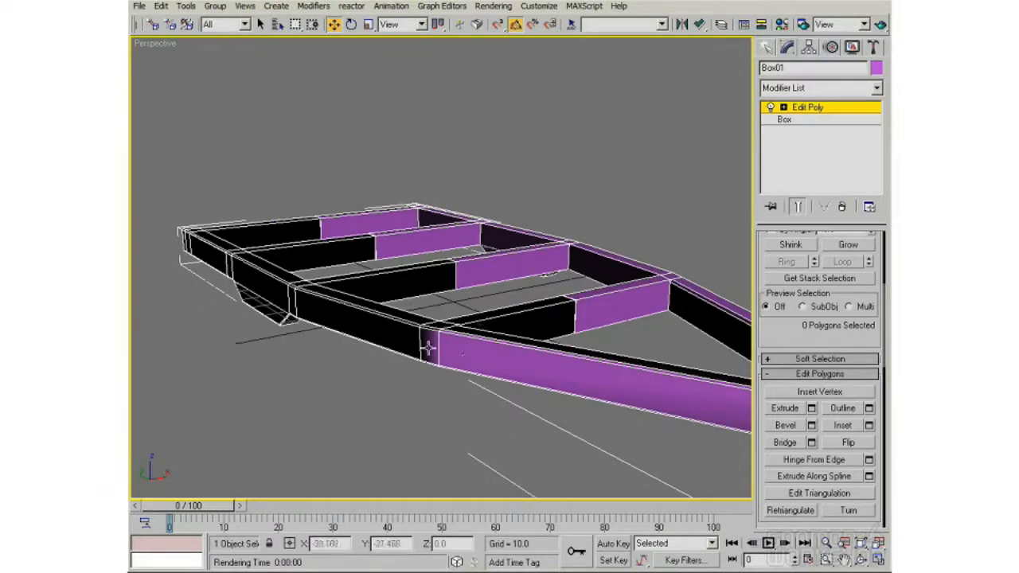
middle_click_drag(442, 348, 373, 379, "alt")
Undo the trial flips of the rail and crossbar polygons
key("ctrl+z")
key("ctrl+z")
key("ctrl+z")
key("ctrl+z")
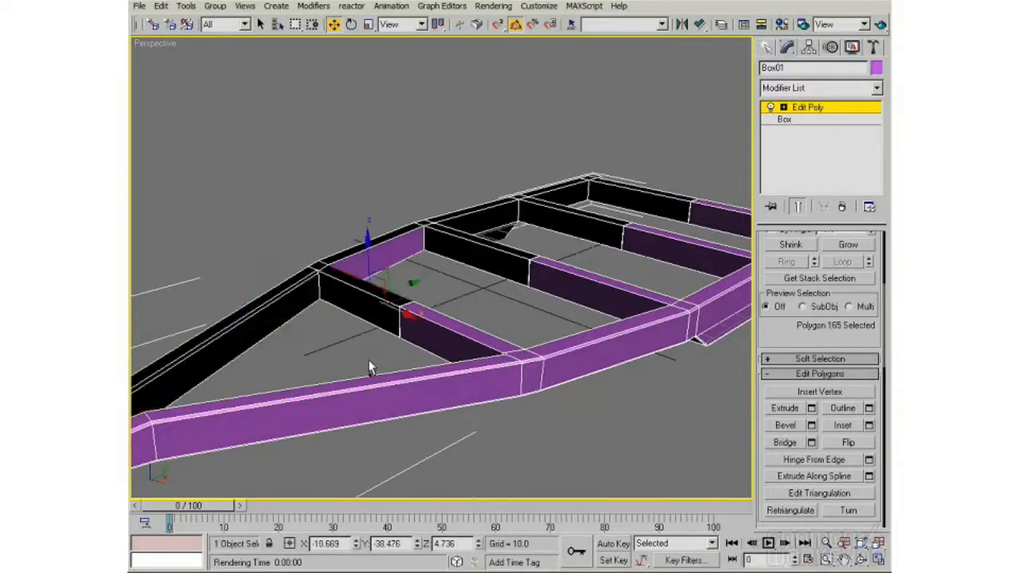
key("ctrl+z")
key("ctrl+z")
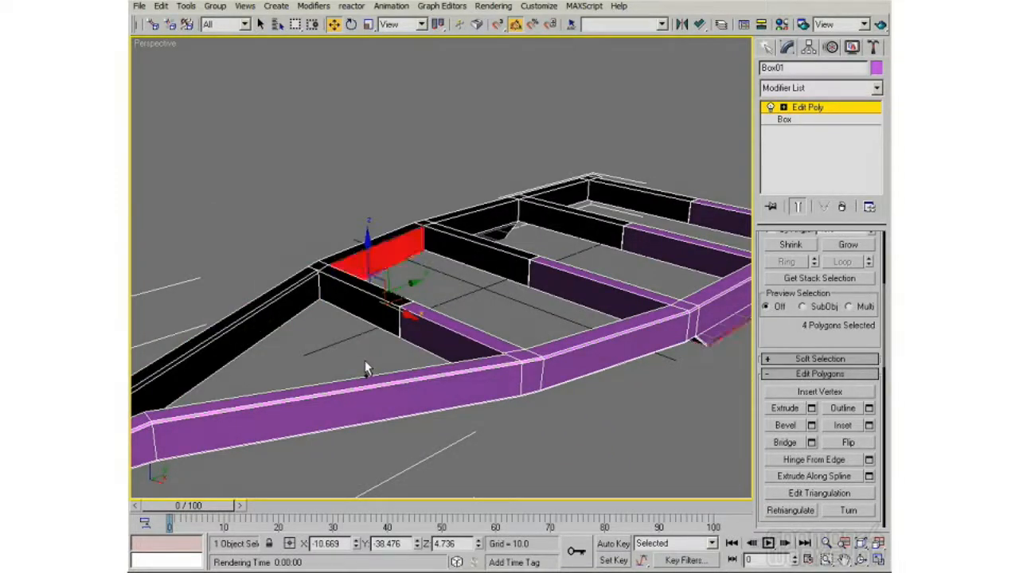
key("ctrl+z")
Select all polygons of the frame's dark half, flip them, and clear the selection
middle_click_drag(417, 279, 380, 291, "alt")
left_click(383, 237)
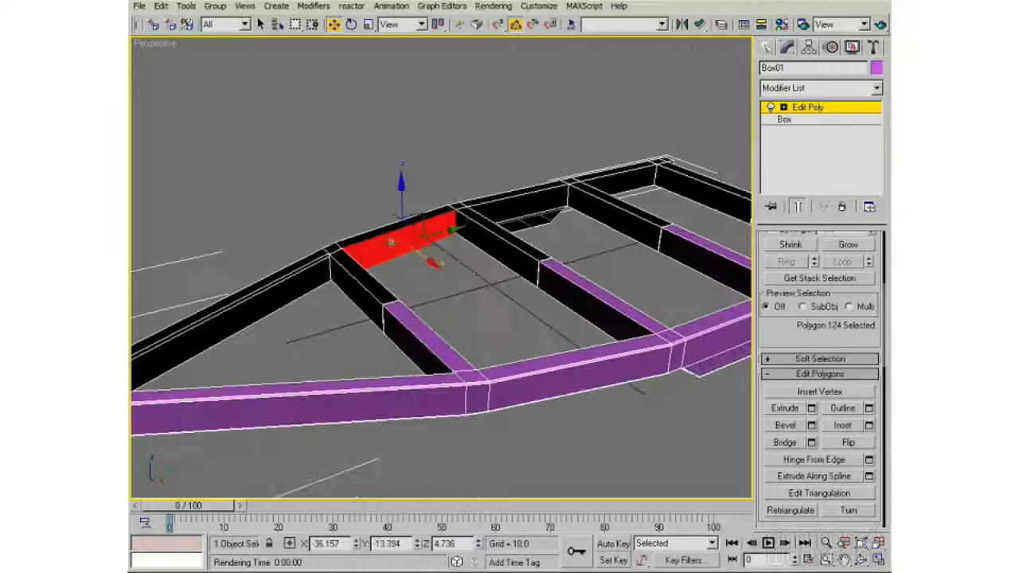
middle_click_drag(605, 391, 600, 354, "alt")
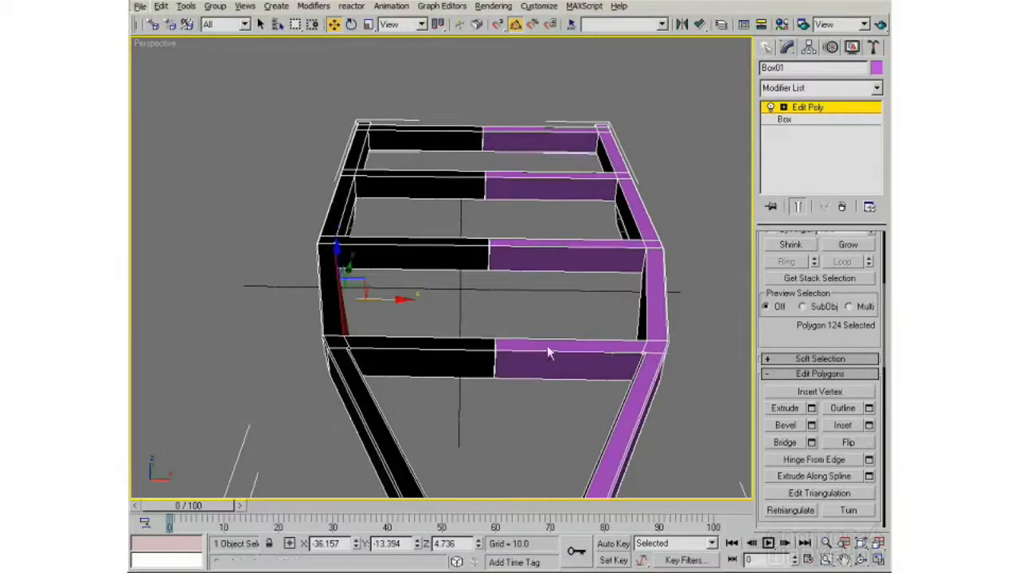
middle_click_drag(530, 280, 524, 257, "alt")
scroll(521, 261, "down", 3)
left_click_drag(342, 121, 464, 453)
middle_click_drag(463, 453, 507, 416, "alt")
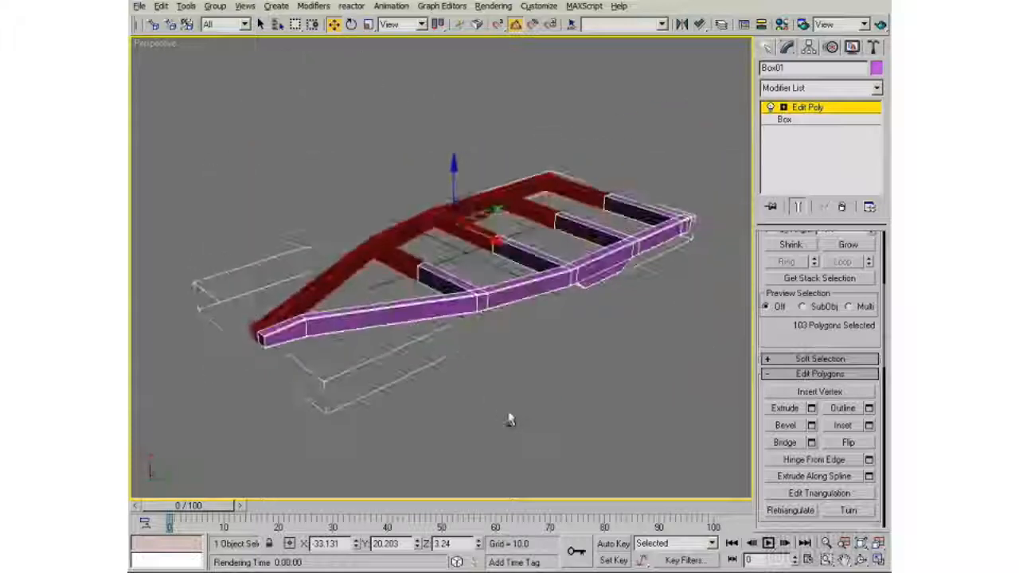
left_click(848, 444)
left_click(496, 353)
middle_click_drag(495, 353, 525, 343, "alt")
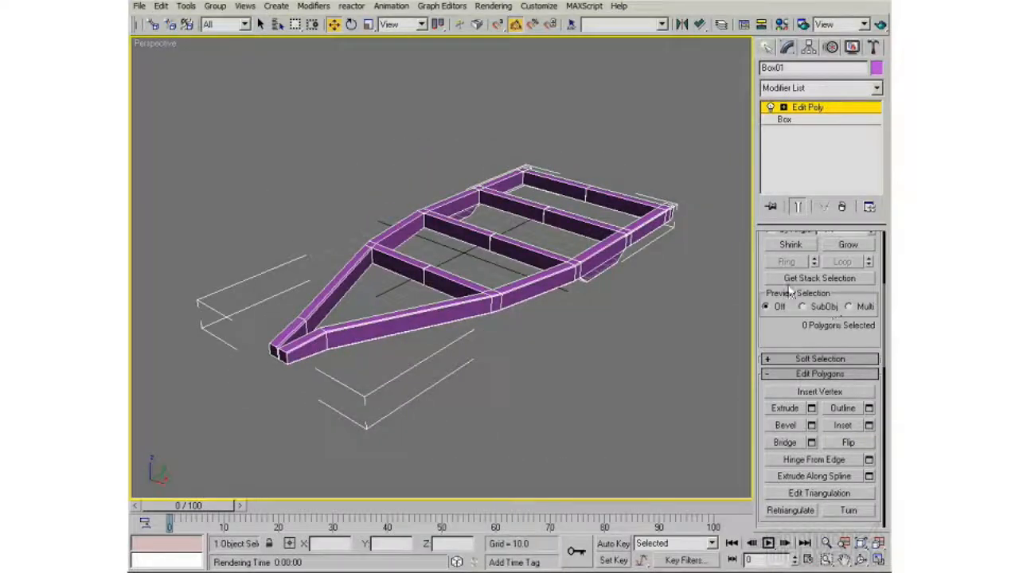
left_click_drag(779, 333, 773, 423)
middle_click_drag(592, 319, 574, 343)
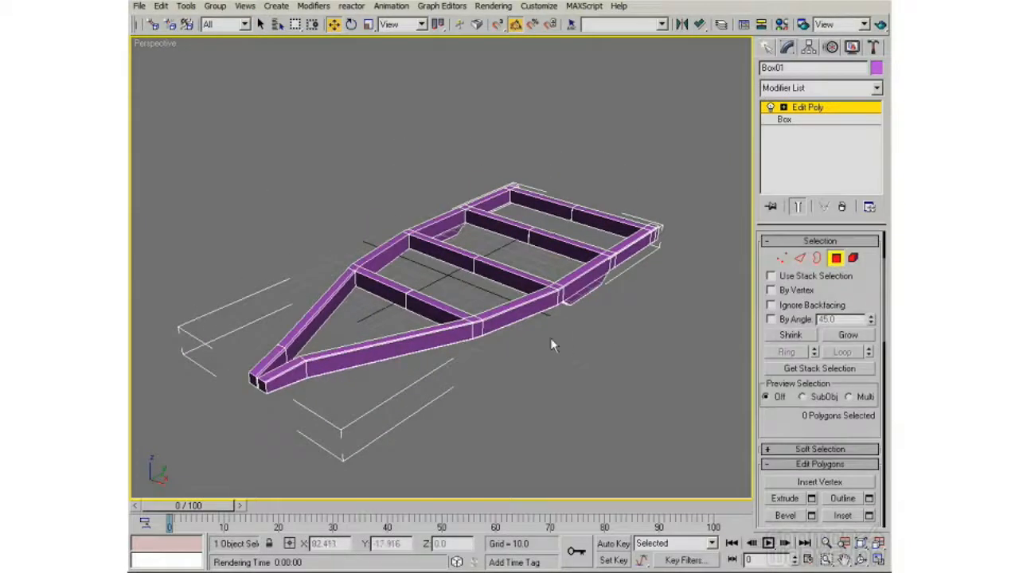